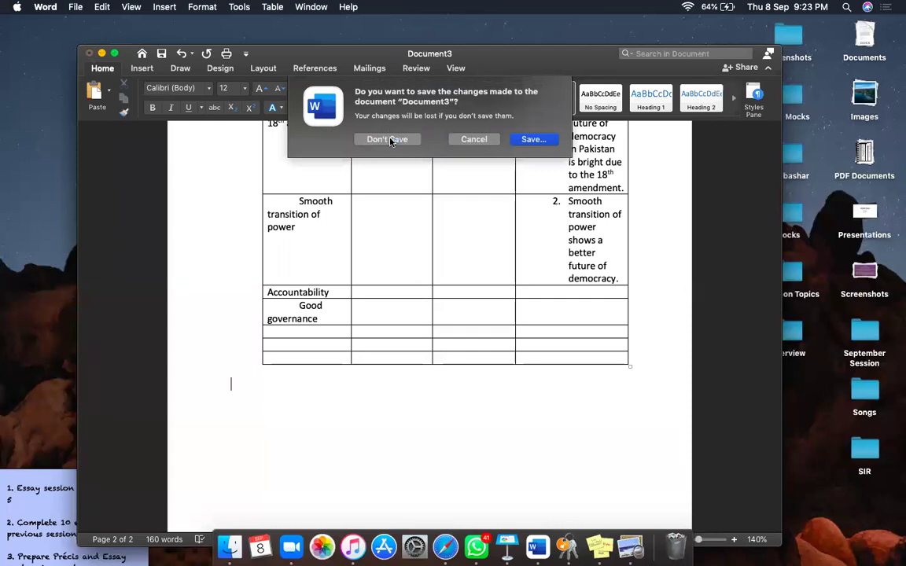
- Launch Pages from the Applications folder in Finder
left_click(230, 539)
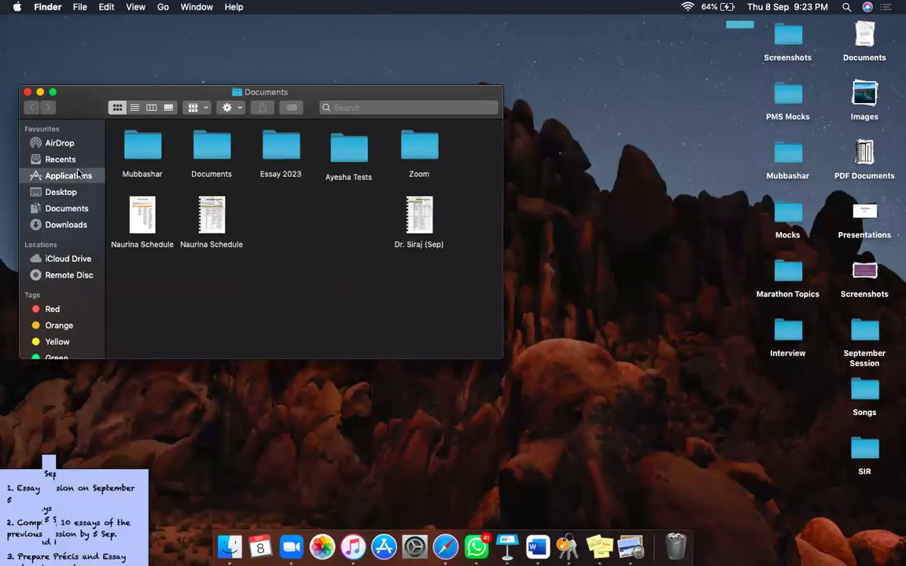
left_click(78, 173)
scroll(334, 229, "down", 3)
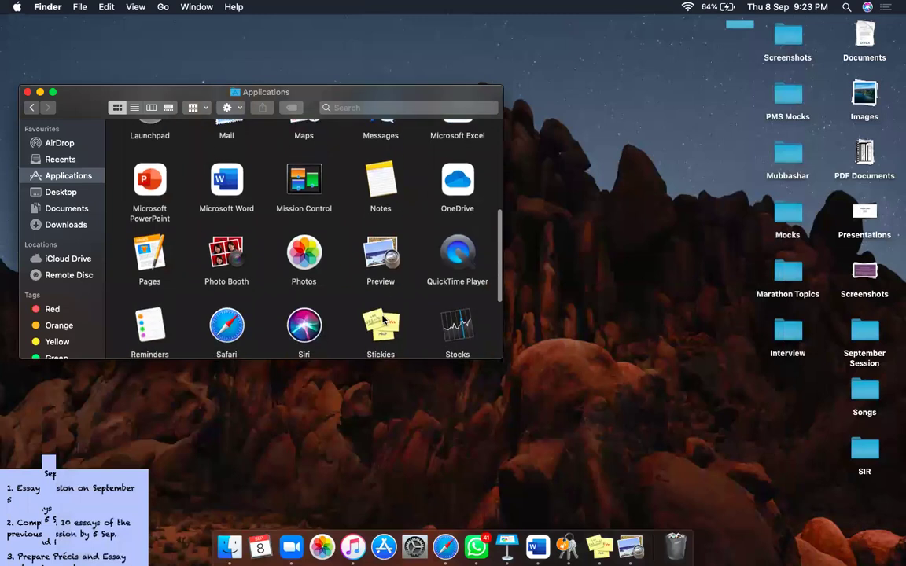
scroll(382, 320, "down", 2)
left_click(137, 200)
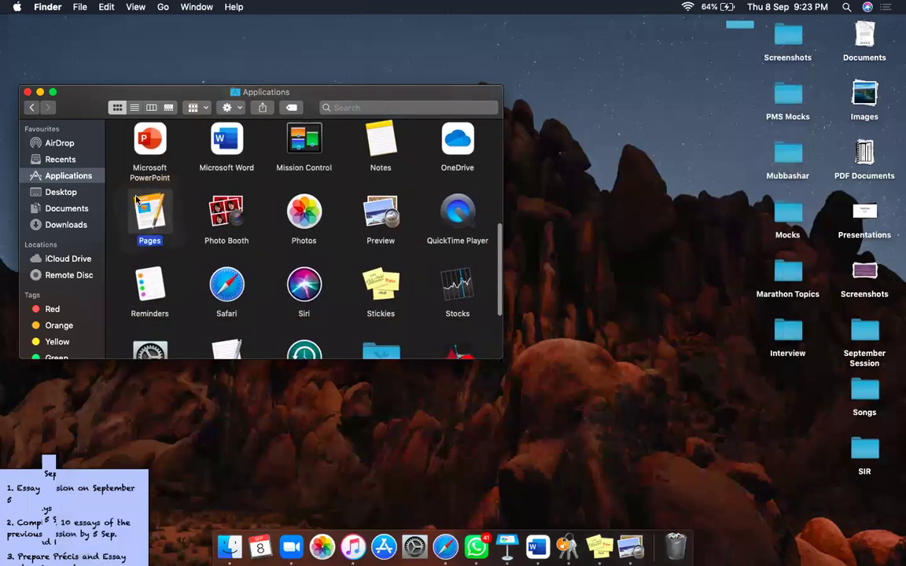
double_click(137, 200)
key("super+w")
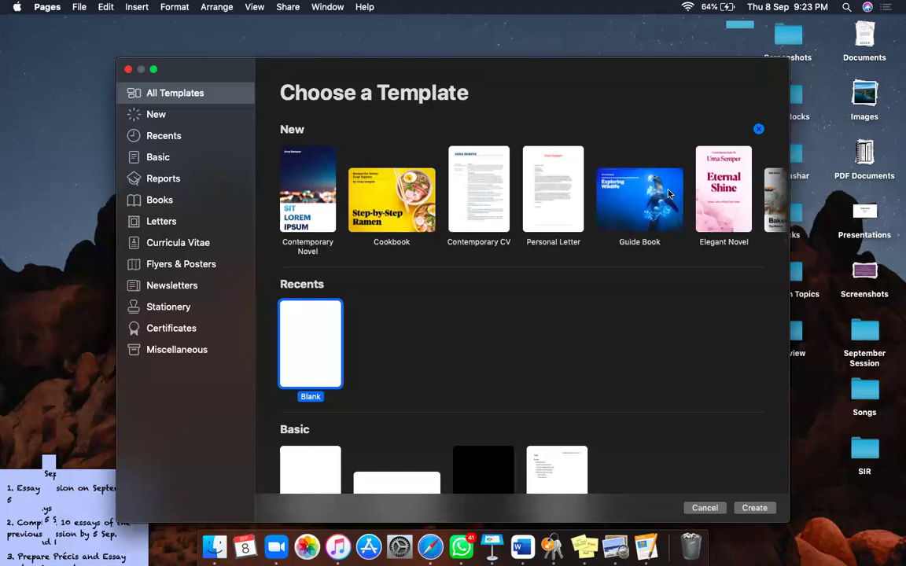
- Create a new document from the Blank template and reposition its window on the desktop
double_click(310, 364)
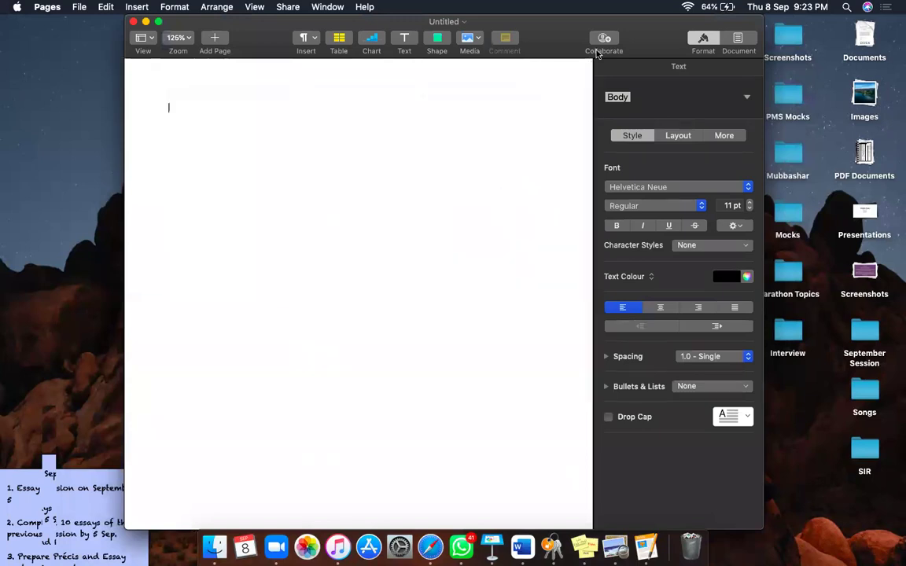
left_click_drag(677, 31, 573, 39)
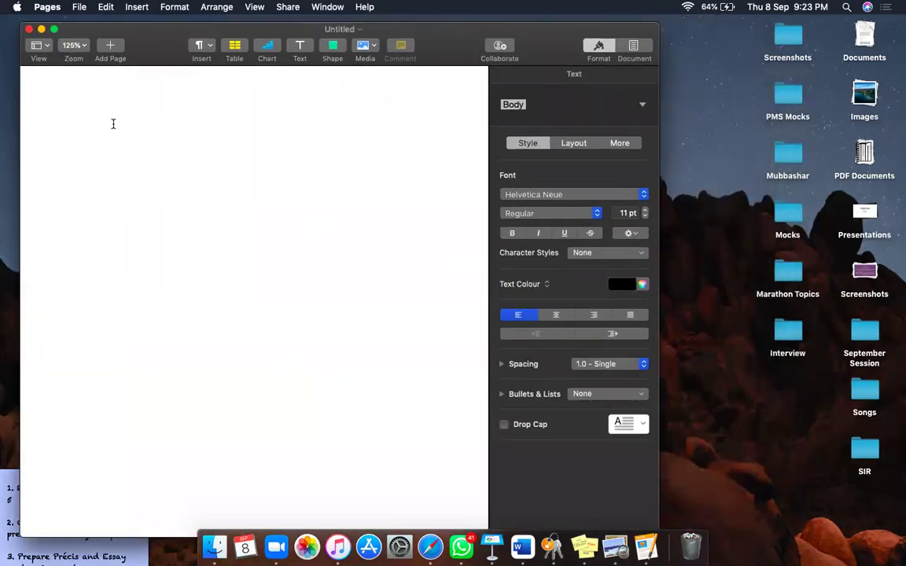
left_click_drag(642, 34, 646, 55)
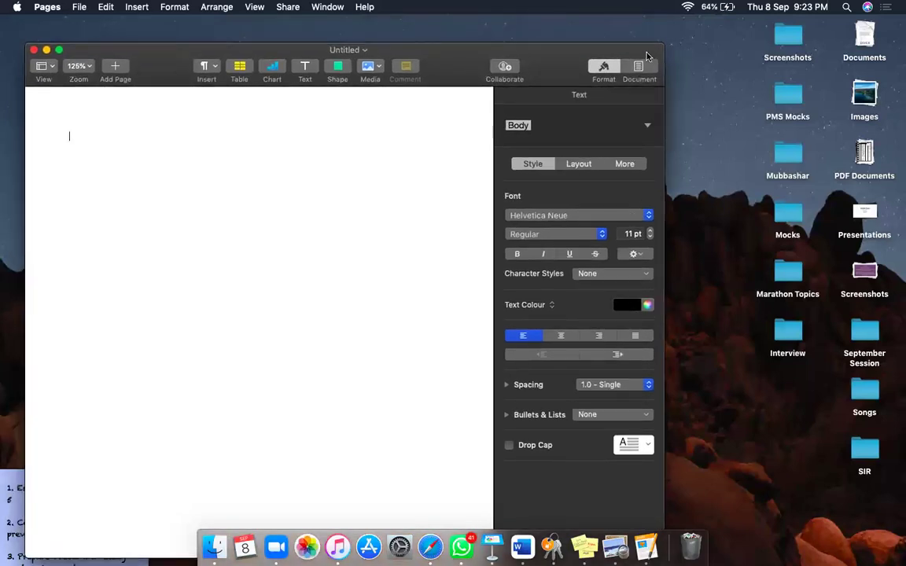
- Insert a table with a header row and header column, and apply the orange-header table style
left_click(241, 67)
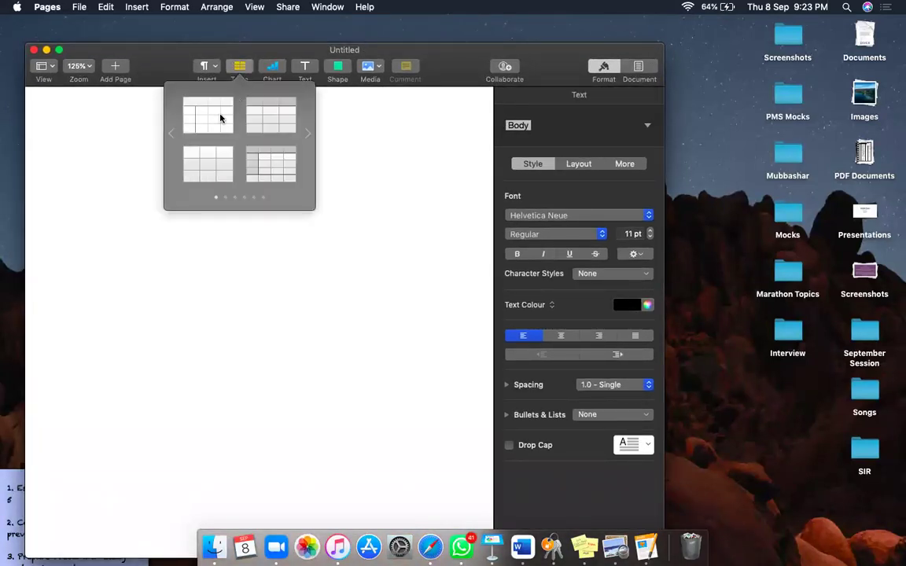
left_click(220, 118)
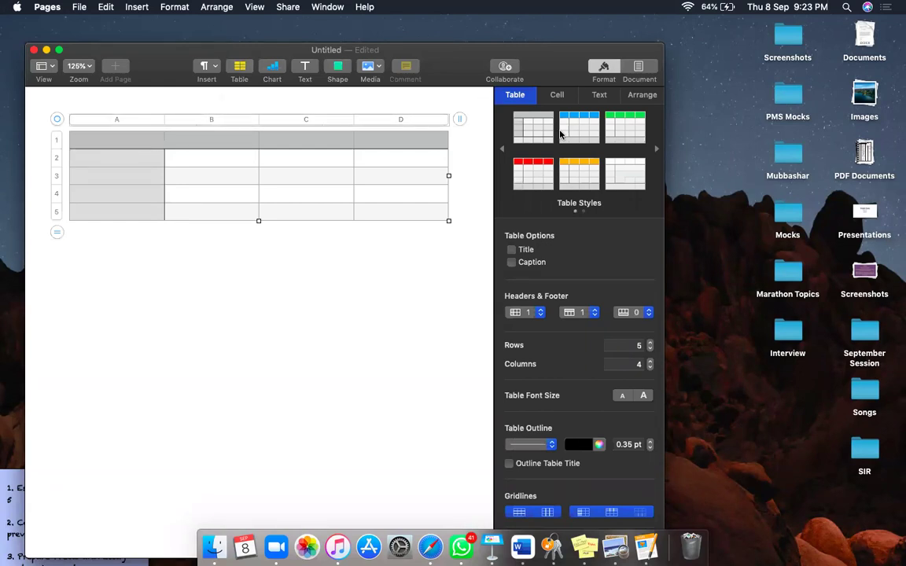
left_click(629, 174)
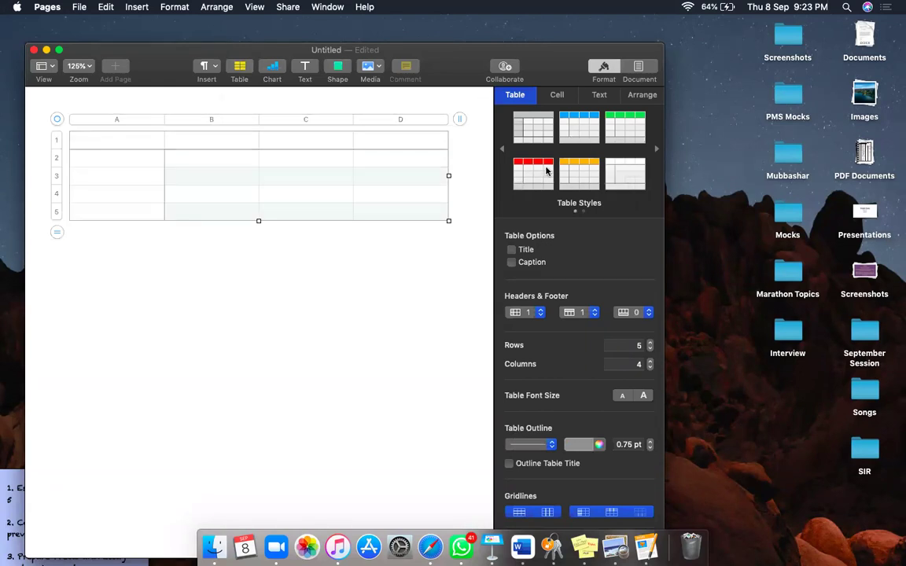
left_click(574, 171)
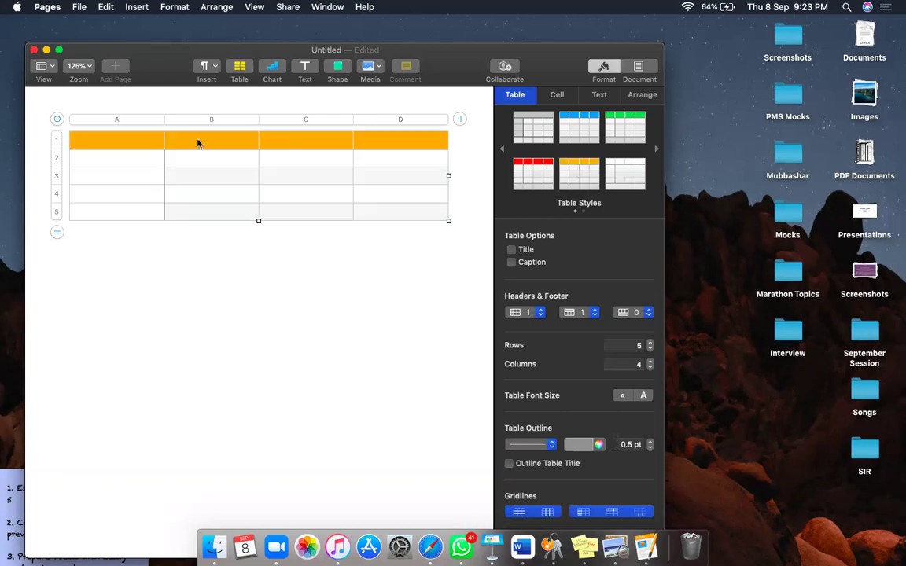
- Fill the header row with Random Ideas, Purification, Logical Order and Contextualisation, correcting any misspelled heading
left_click(100, 141)
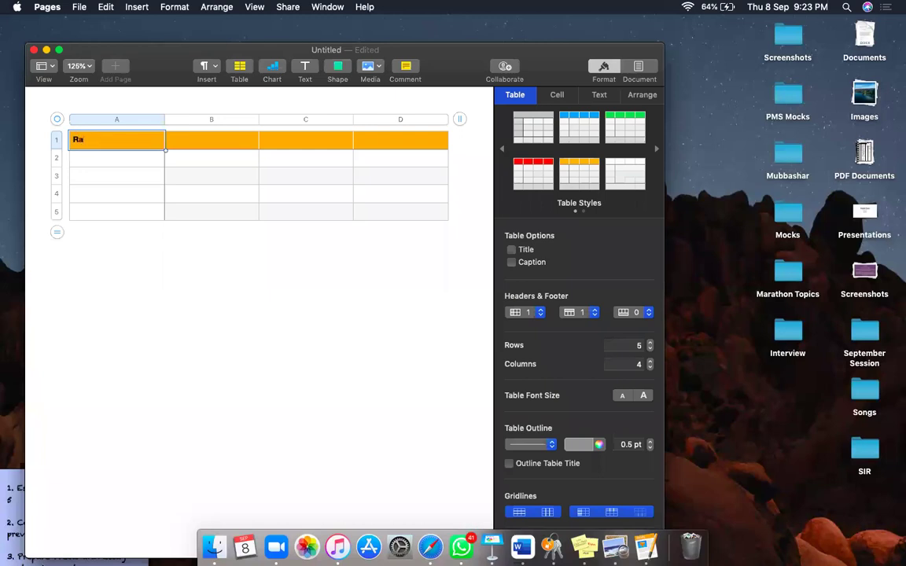
type("Random Ideas")
left_click(186, 130)
type("Pur")
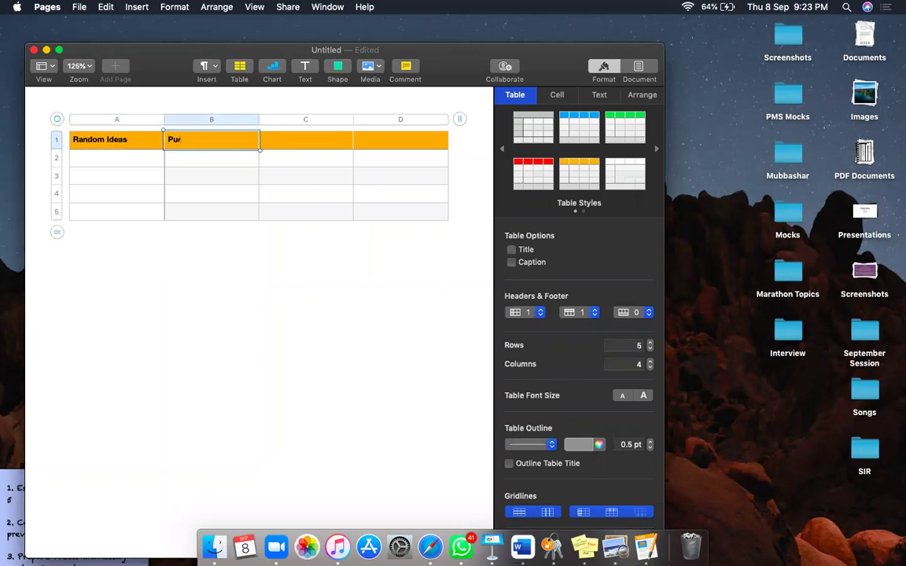
type("ification")
left_click(323, 141)
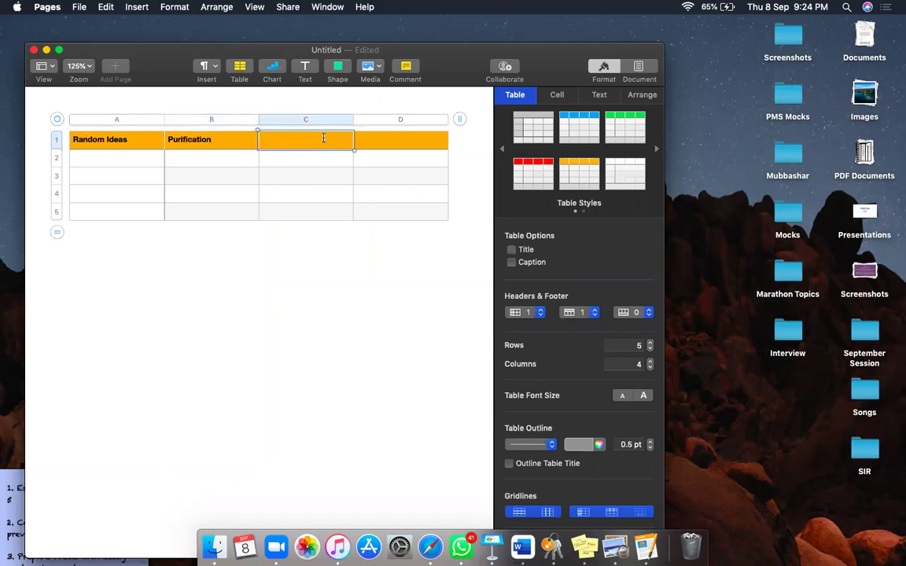
type("Logical Order")
left_click(415, 139)
type("Contexua")
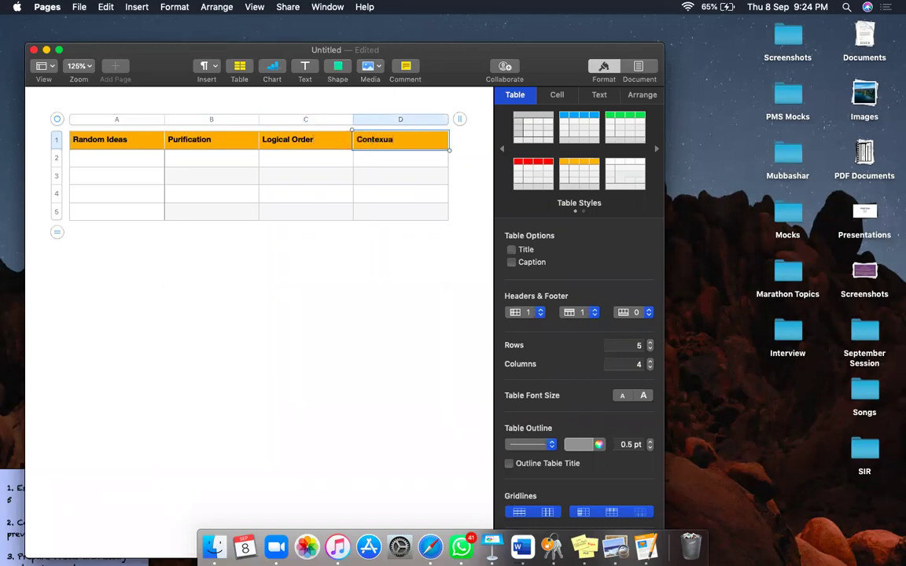
type("lisation")
right_click(398, 137)
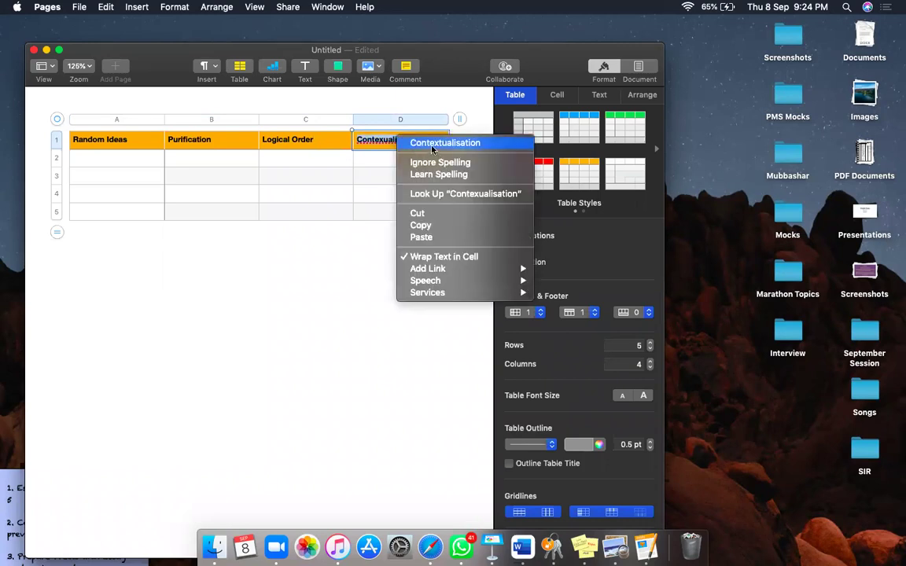
left_click(431, 146)
- Merge the four cells below the Random Ideas heading, rows 2 to 5, into one cell
left_click(127, 162)
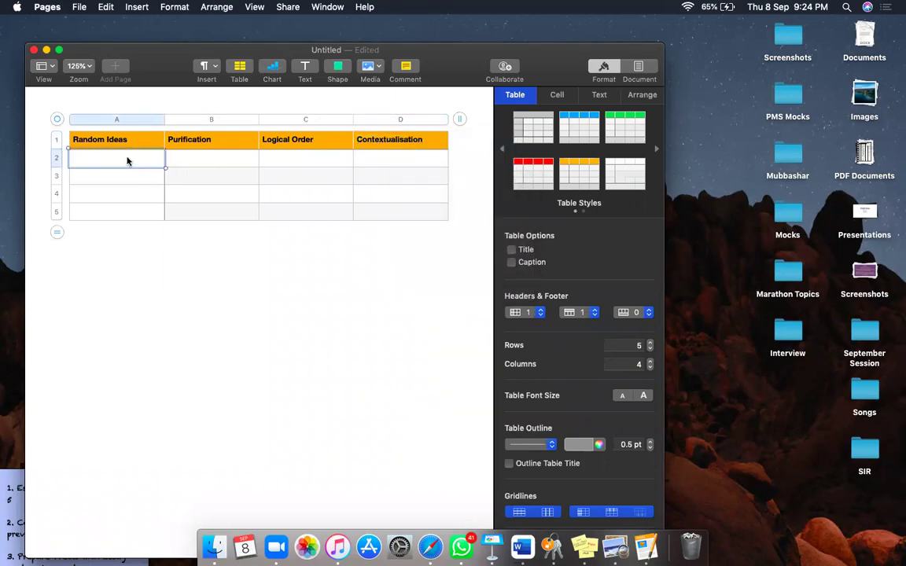
left_click_drag(133, 205, 118, 160)
right_click(118, 159)
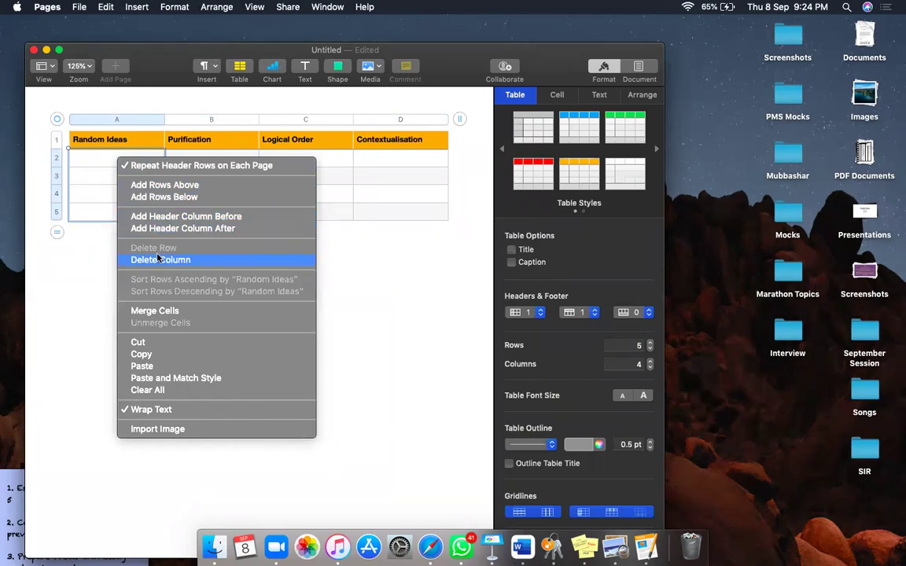
left_click(155, 310)
- Start a numbered list in the merged Random Ideas cell with "Multiple education systems" and "Outdated curriculum"
left_click(133, 171)
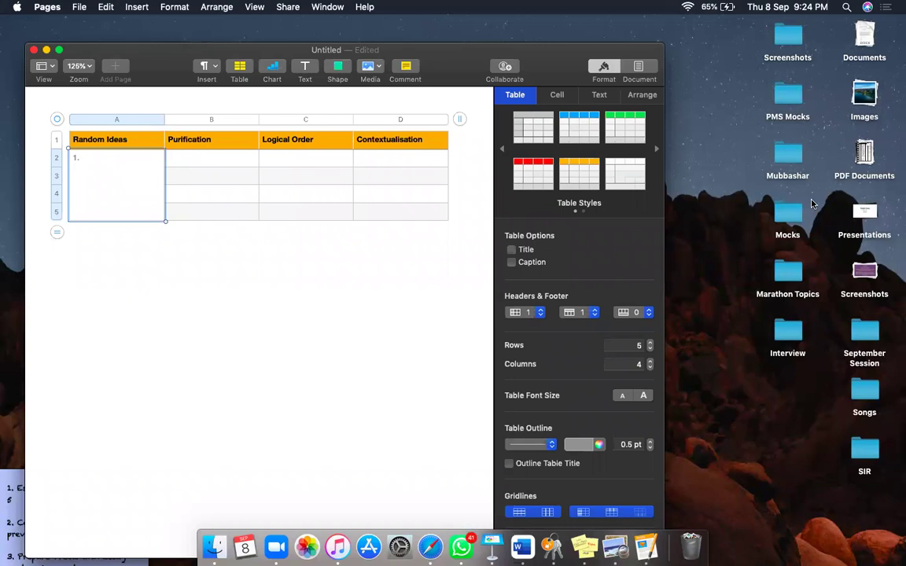
type("Multiple education systems")
key("Return")
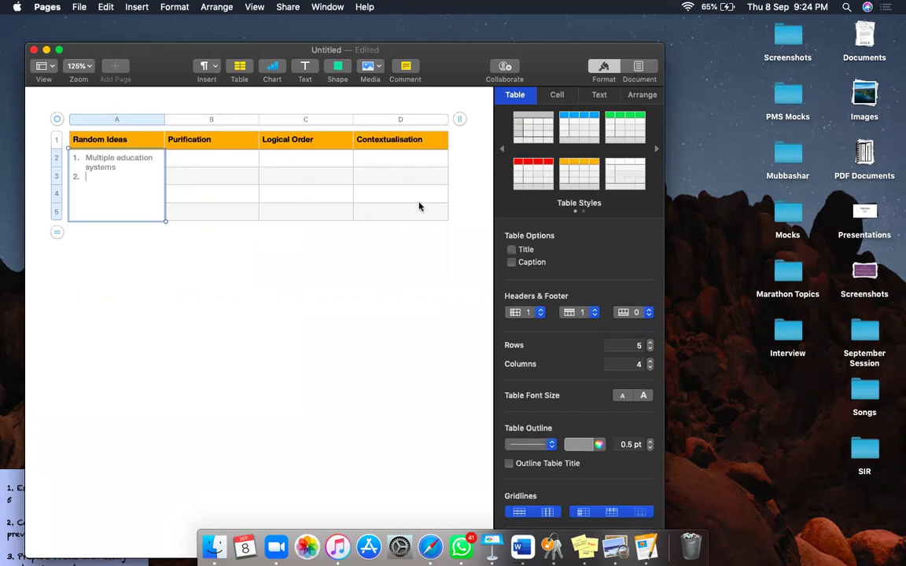
type("on systems 2. Outd")
type("ated c")
type("urriculum 3. ")
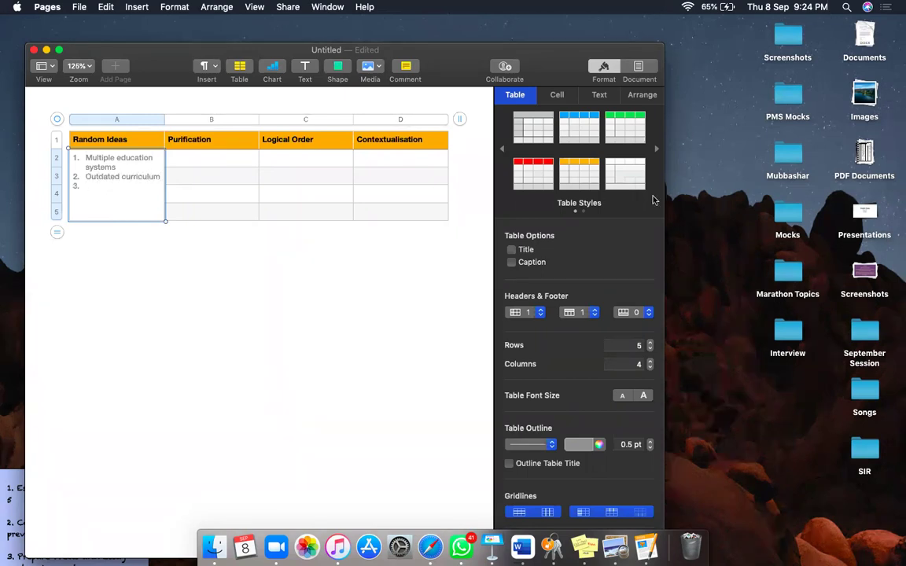
- Add items 3 to 5 to the Random Ideas list: "Corruption", "Low budget allocation" and "Infrastructure issues"
type("corruption")
key("Return")
type("Low budg")
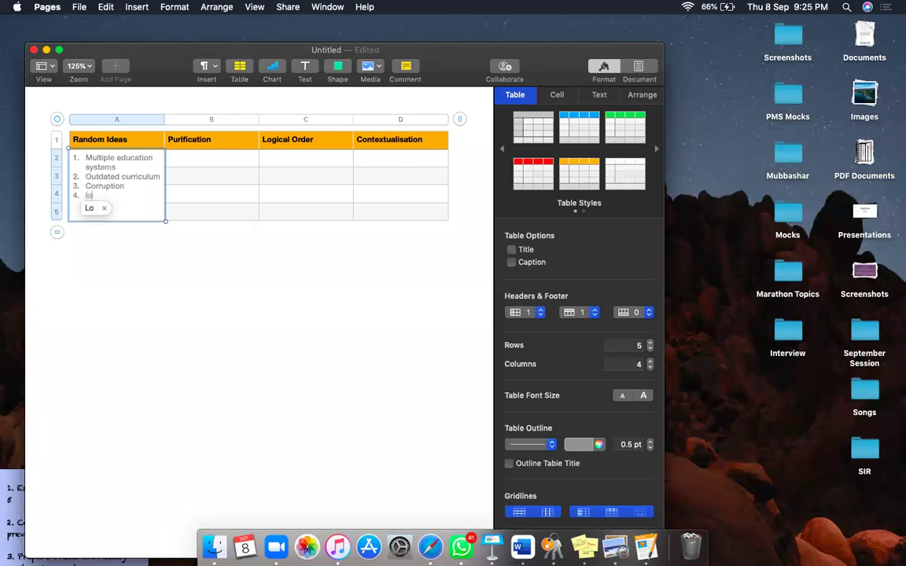
type("et allocation")
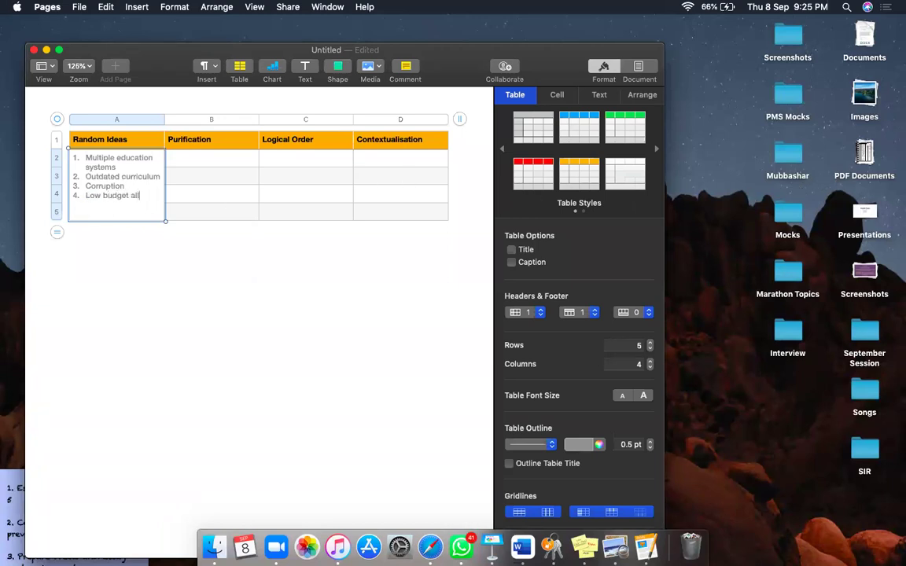
key("Return")
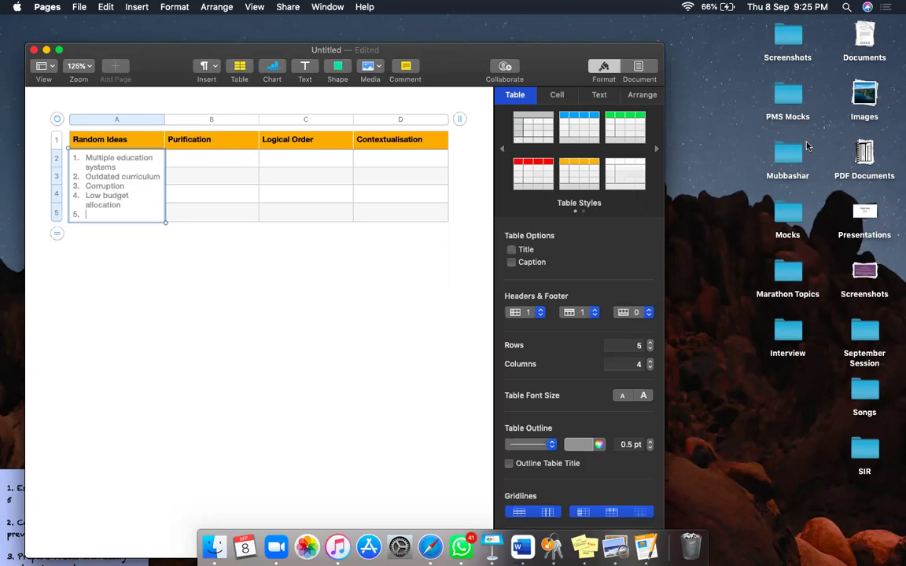
type("ion 5. Infra")
type("structure")
type(" issues")
key("Return")
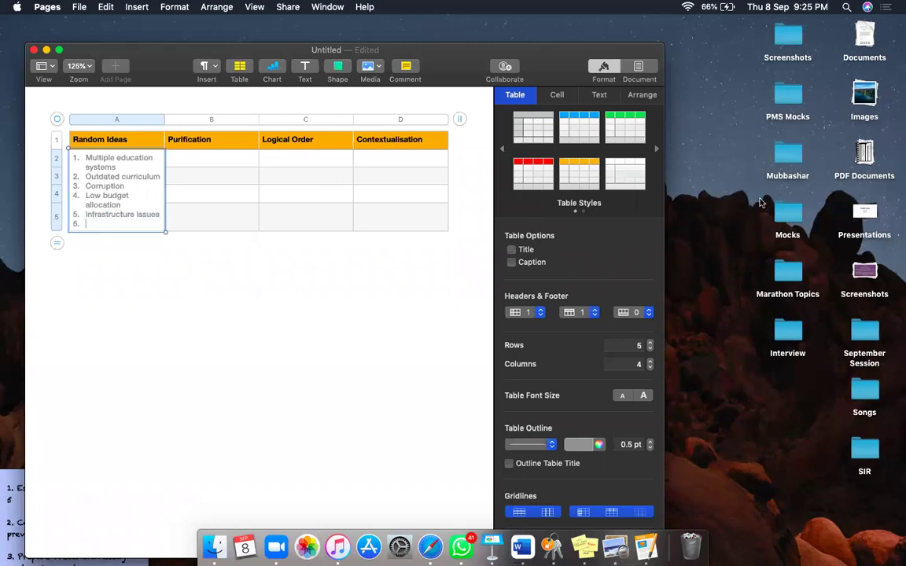
- Add items 6 to 8 to the list: "Lack of teacher training", "Weak policies of education" and "Lack of research and development"
type("lack of teacher training")
key("Return")
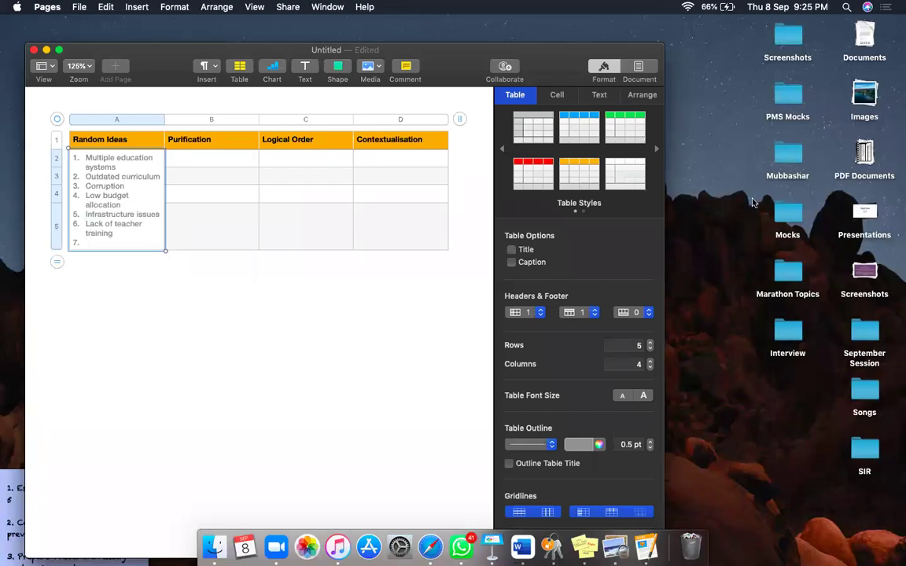
type("weak policies of education")
key("Return")
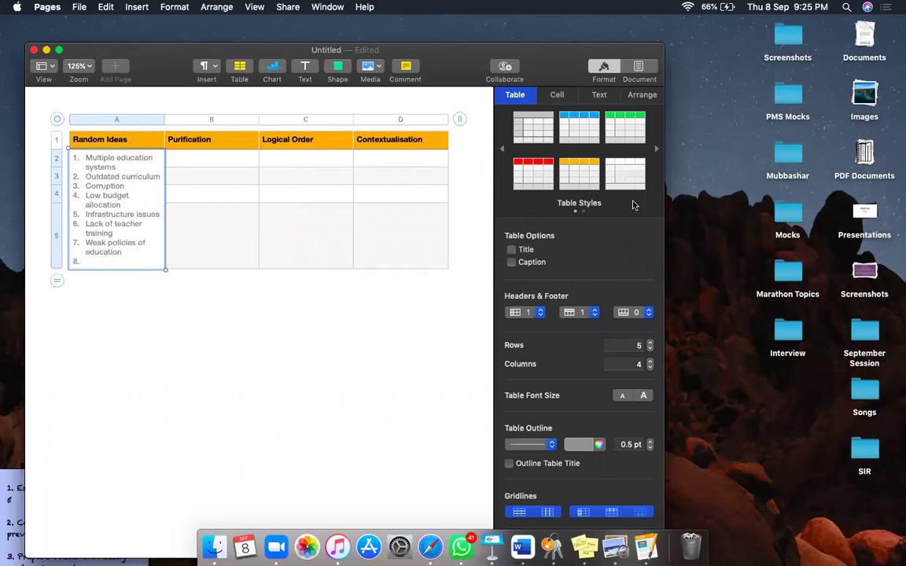
type("Lack of research and d")
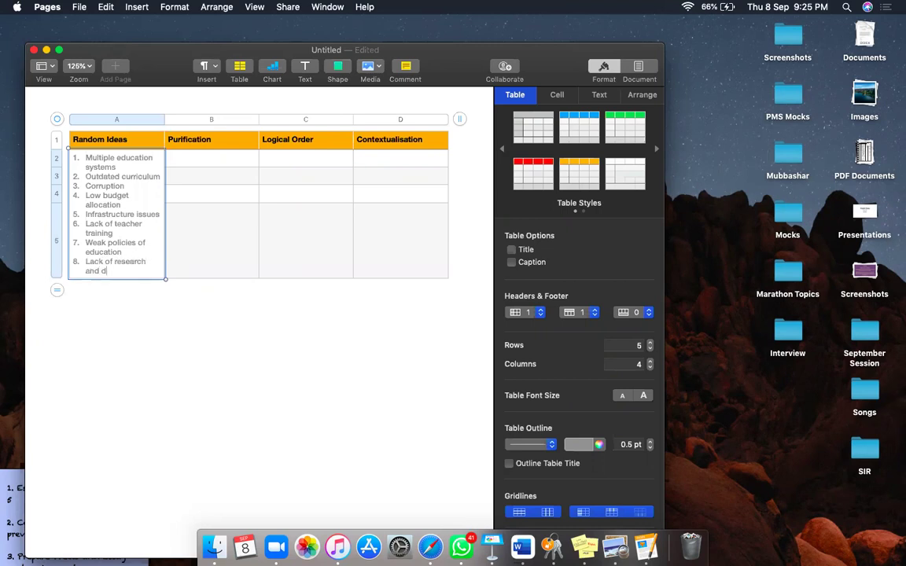
type("evelopment")
key("Return")
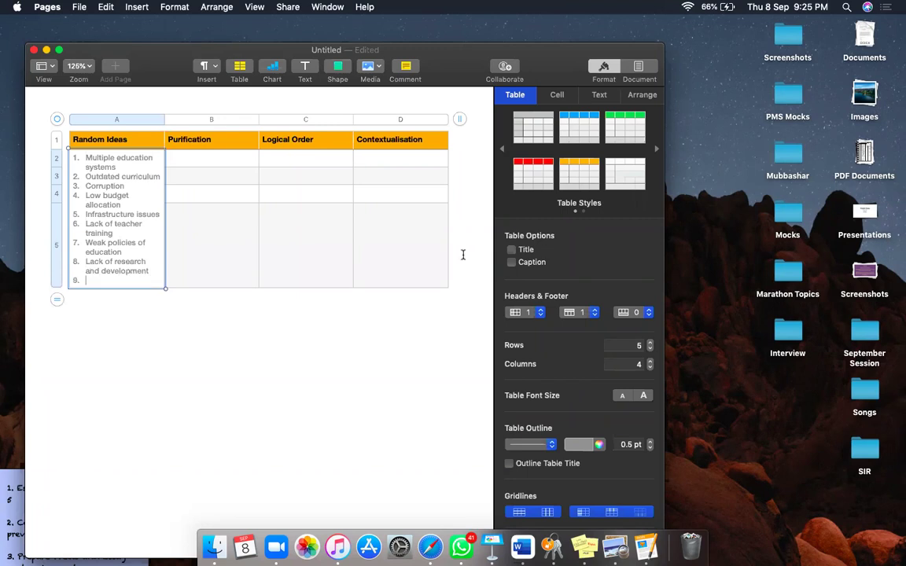
- Add items 9 to 11 to the list: "Poverty", "Economic issues" and "Short term policies"
type("poverty")
key("Return")
type("erty 10. Economic issues")
key("Return")
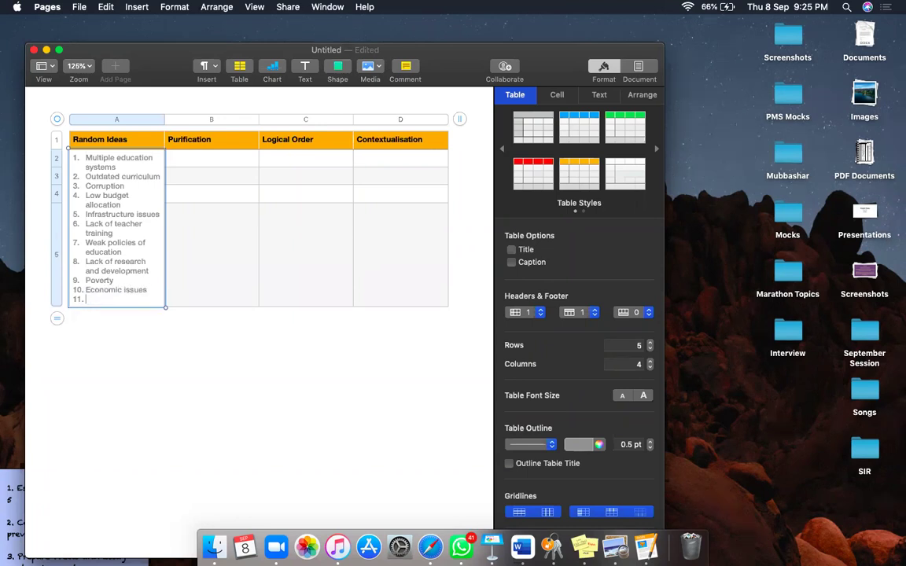
type("shr")
key("BackSpace")
type("ort term policies")
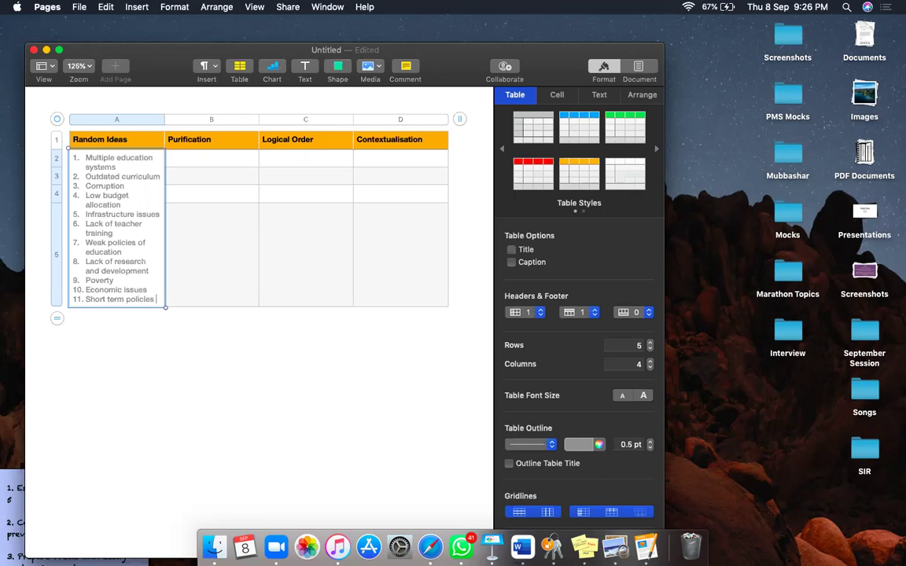
- Change the text colour of the whole Random Ideas list to black and deselect the table
triple_click(150, 252)
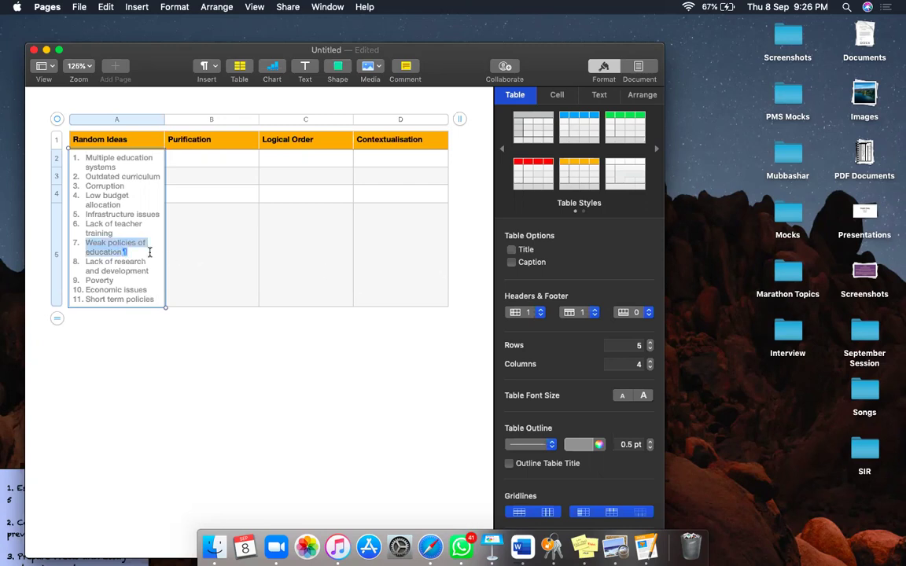
key("super+a")
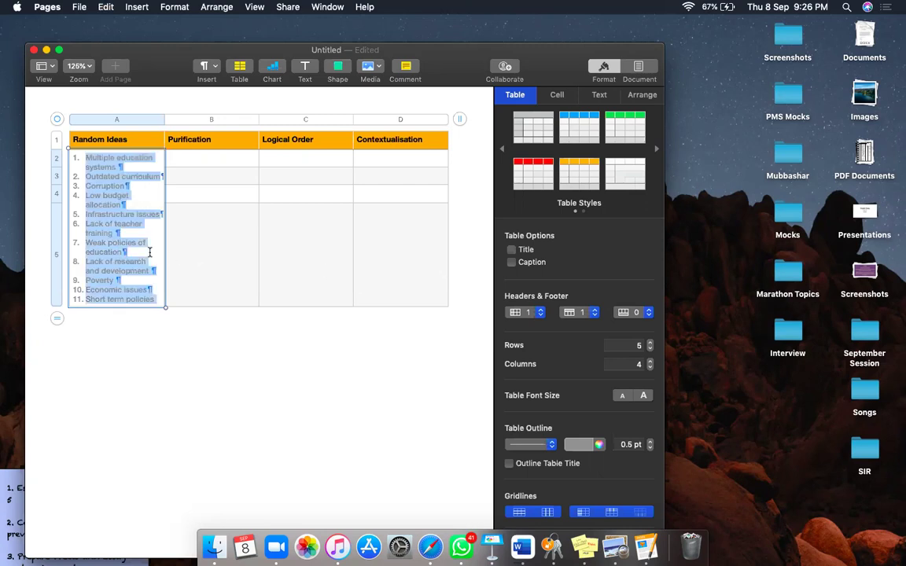
left_click(592, 94)
left_click(628, 304)
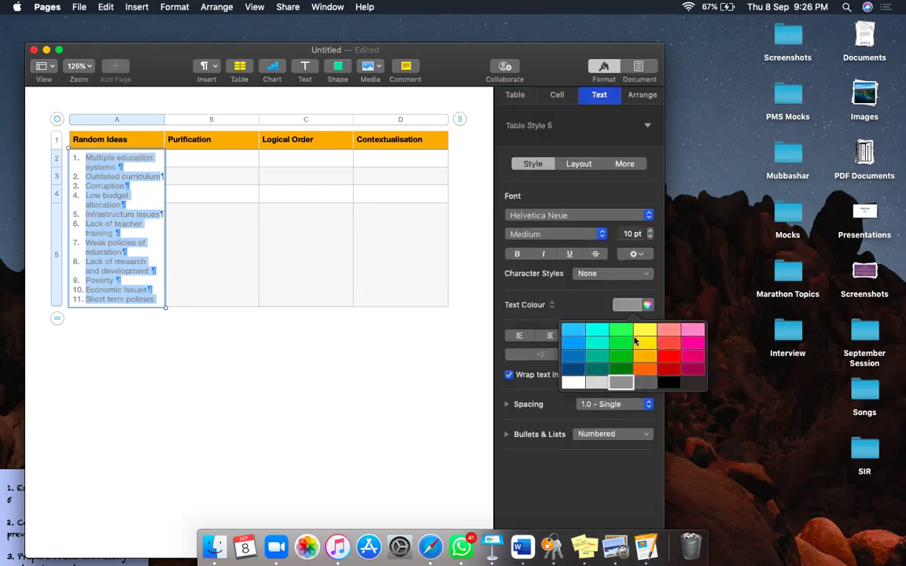
left_click(668, 383)
left_click(141, 370)
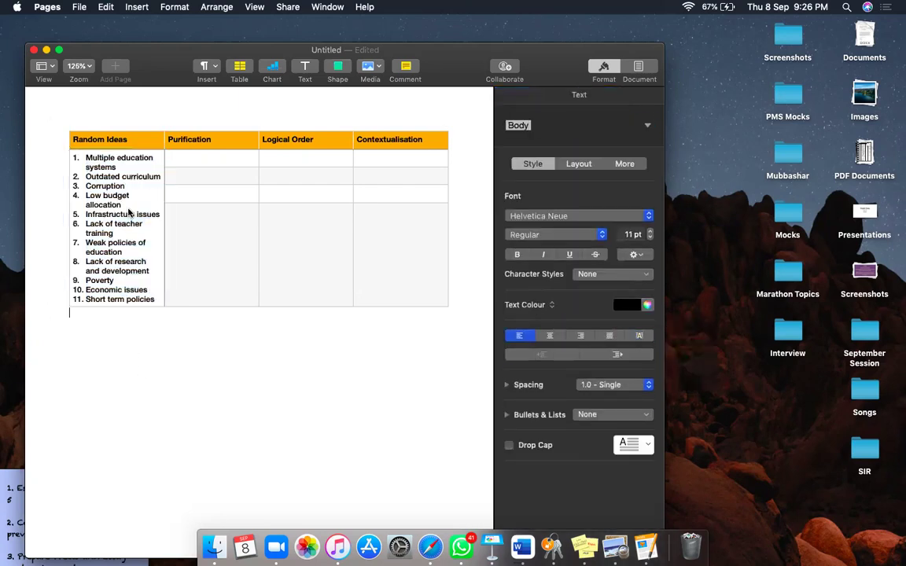
- Set the line spacing of the whole Random Ideas list to 1.5
left_click(139, 240)
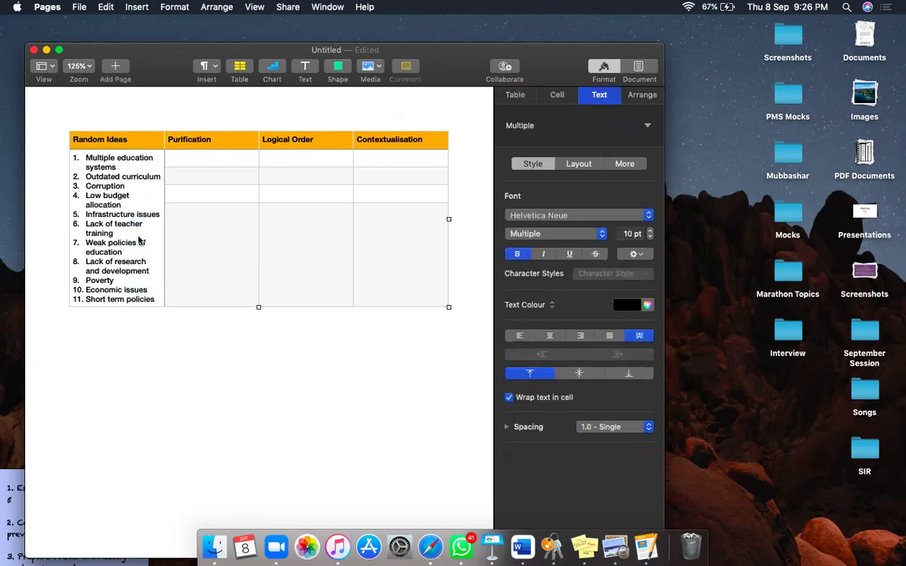
key("super+a")
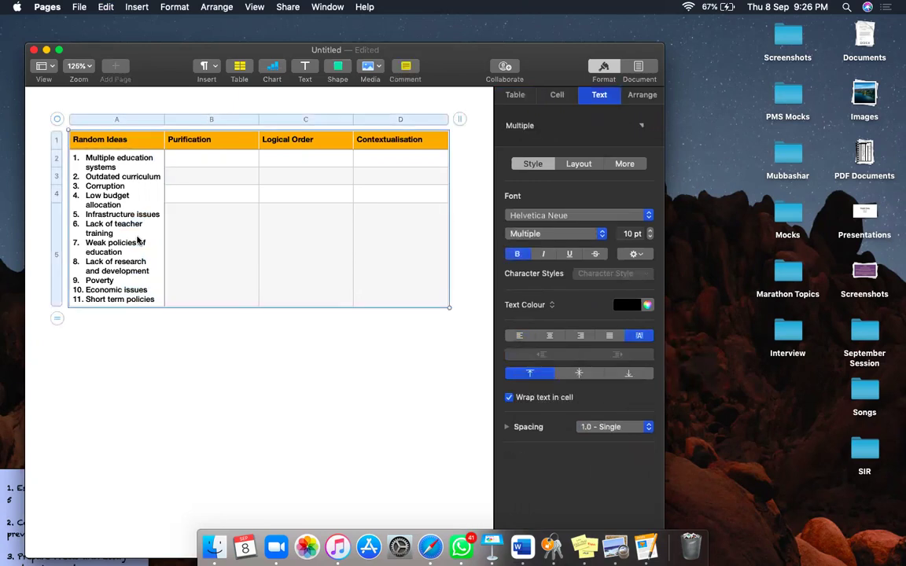
left_click(137, 240)
key("super+a")
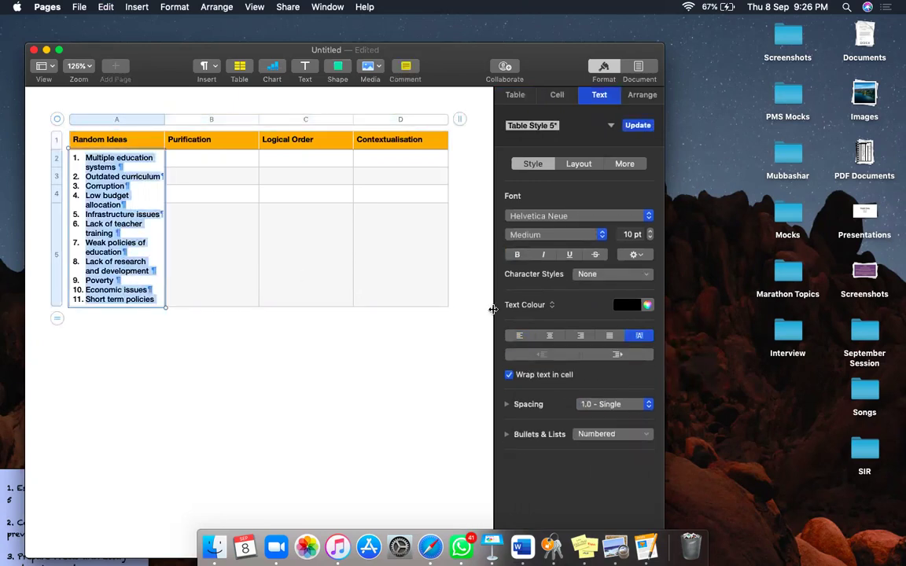
left_click(601, 408)
left_click(600, 427)
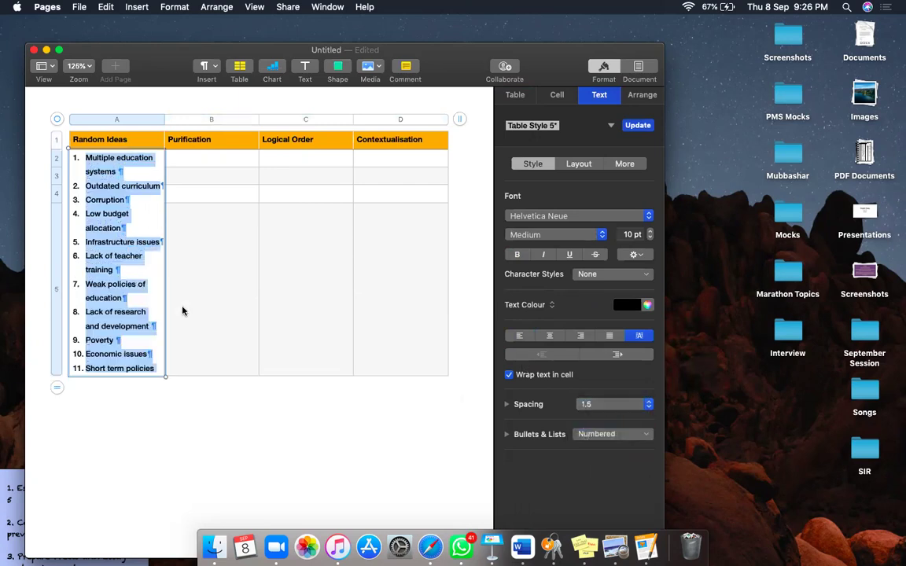
- Merge all the empty cells below the Purification header into one cell
left_click(115, 291)
left_click_drag(222, 285, 210, 167)
right_click(211, 230)
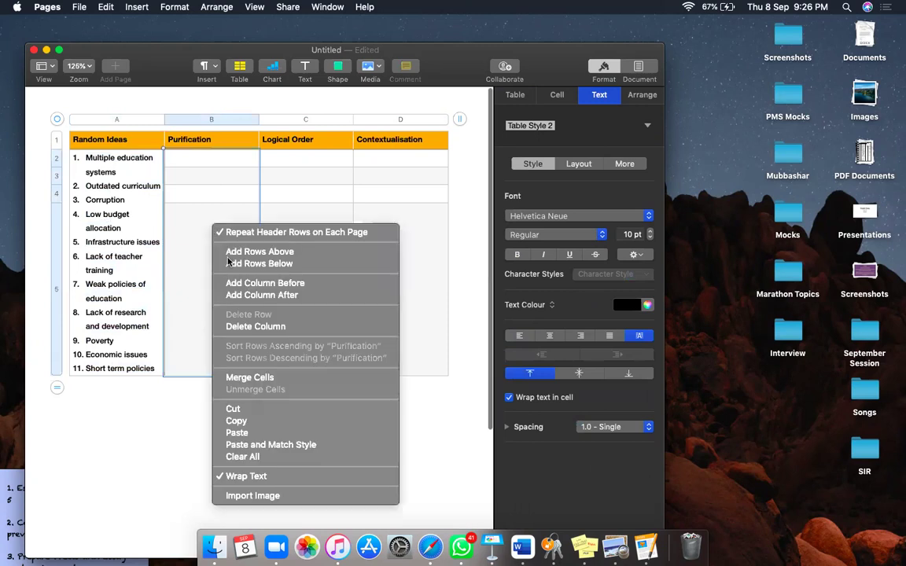
left_click(241, 378)
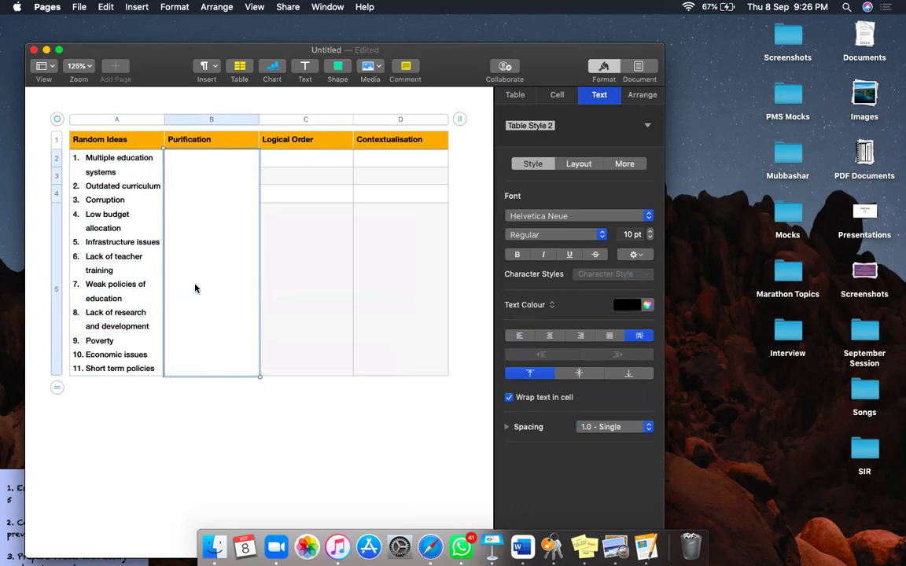
- Add items 12 to 14 to the Random Ideas list: "Expensive education", "No creativity" and "Gender differences"
left_click(157, 368)
key("Return")
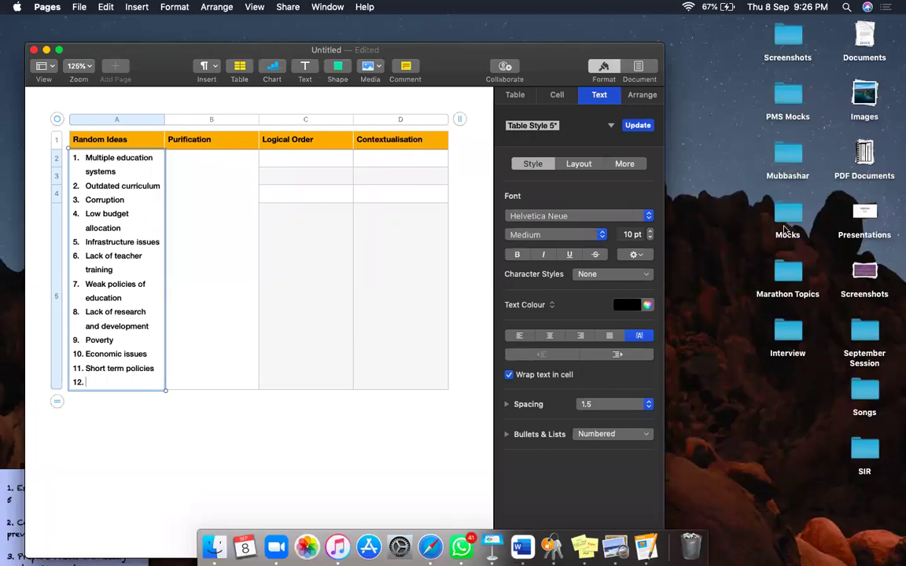
type("Expensive education")
key("Return")
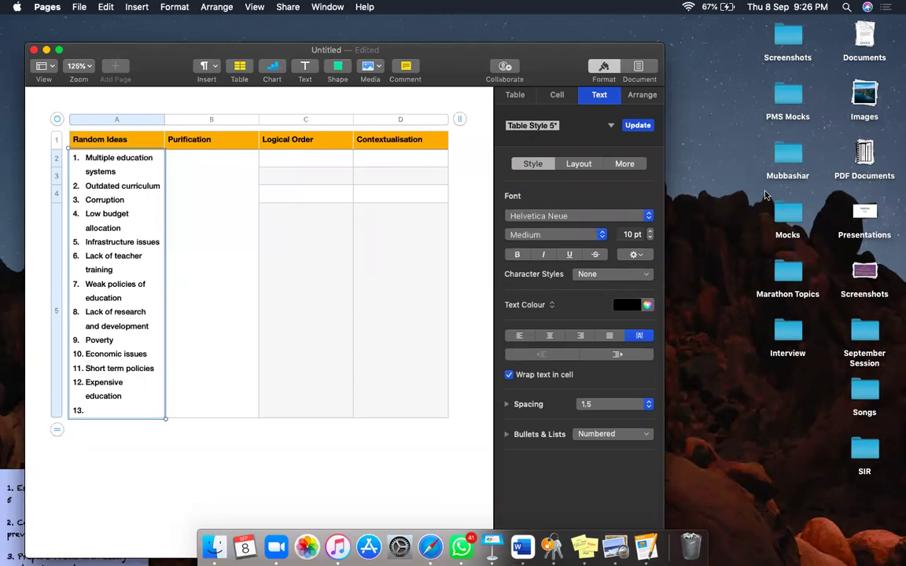
type("No creativity")
key("Return")
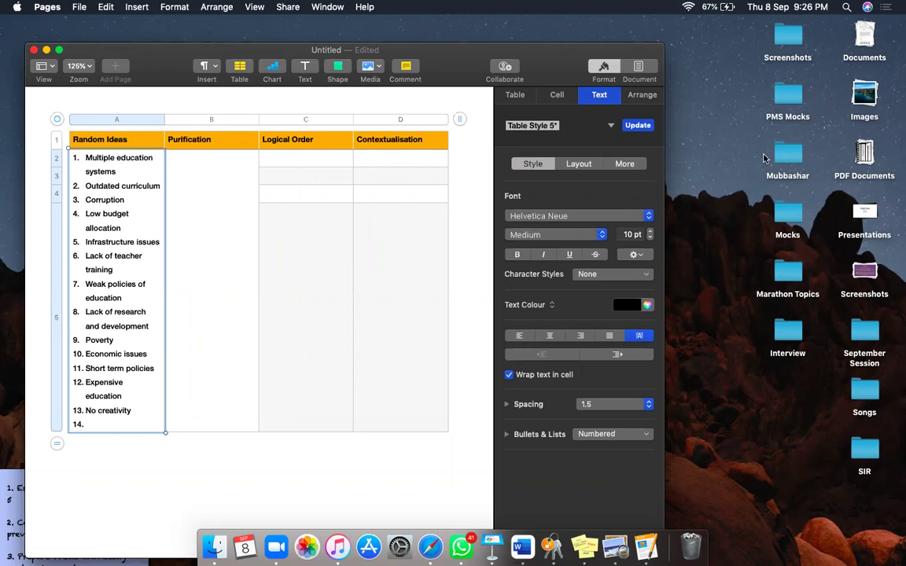
type("Gender differences")
key("Return")
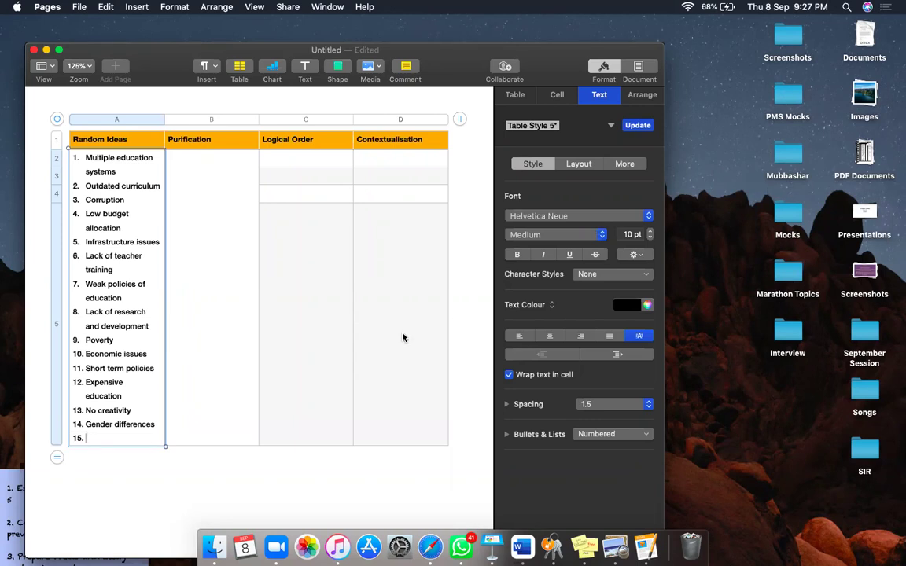
- Add items 15 and 16 to the Random Ideas list: "Nepotism" and "Convention teaching methods"
type("nepotism")
right_click(101, 438)
key("Escape")
key("Right")
key("Return")
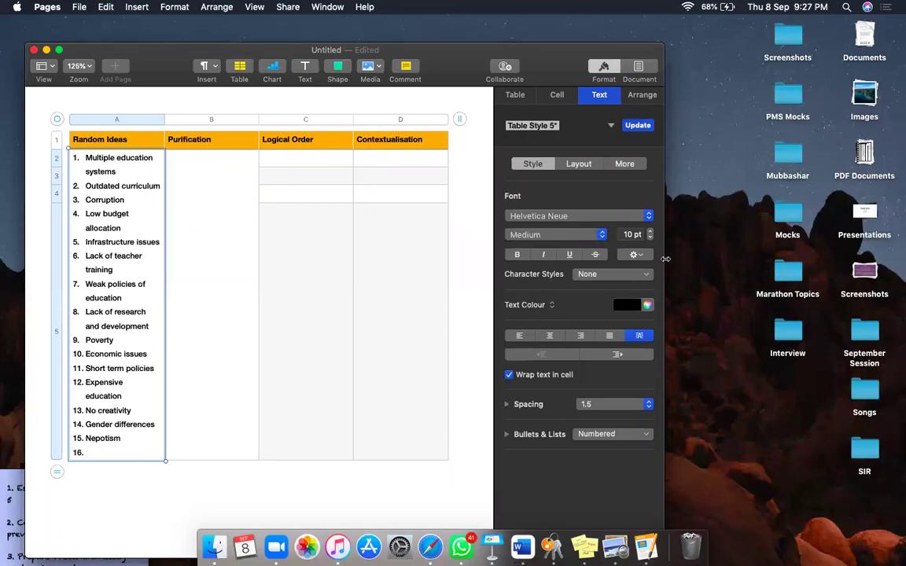
type("conc")
key("BackSpace")
type("vention teaching methods")
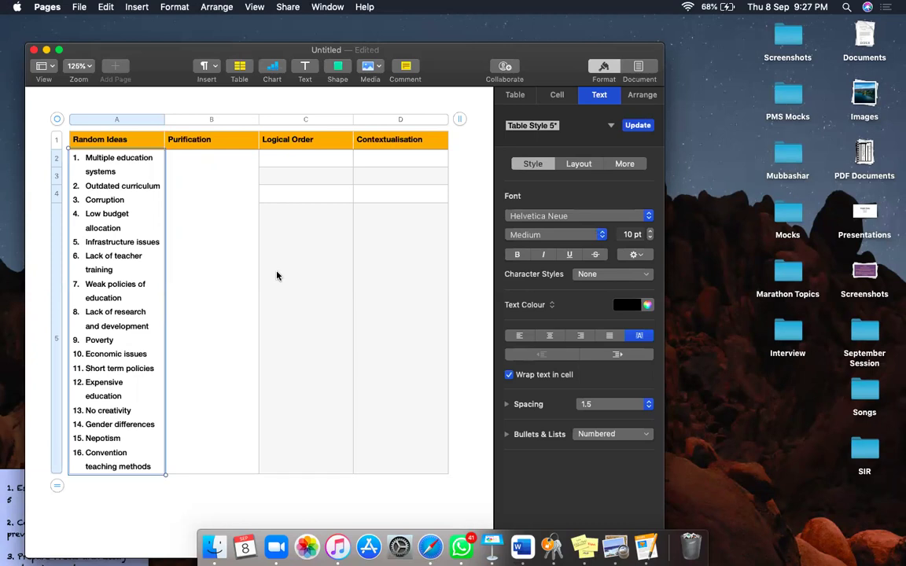
- Merge all the empty cells below the Contextualisation header into one cell
left_click(384, 199)
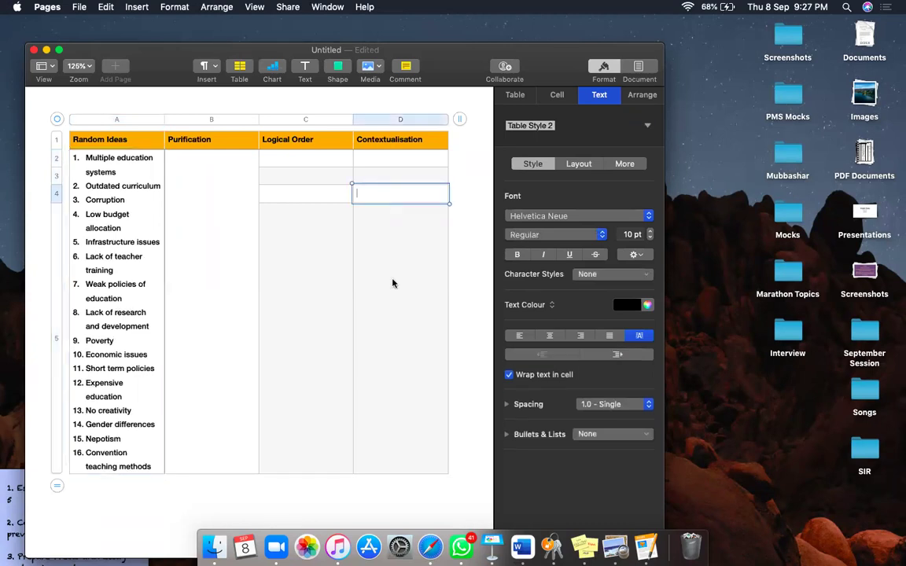
left_click(397, 369)
left_click_drag(398, 414, 394, 360)
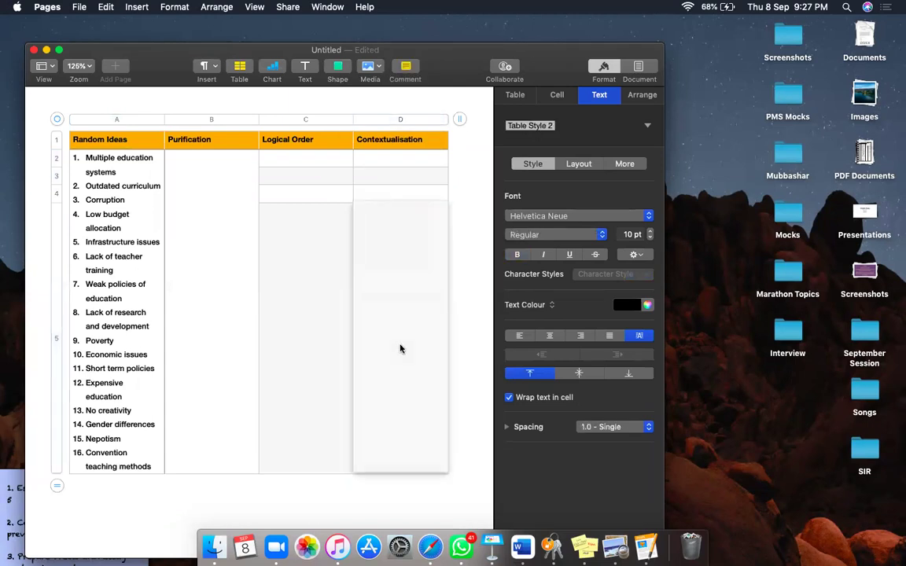
key("shift+Left")
left_click_drag(422, 210, 394, 157)
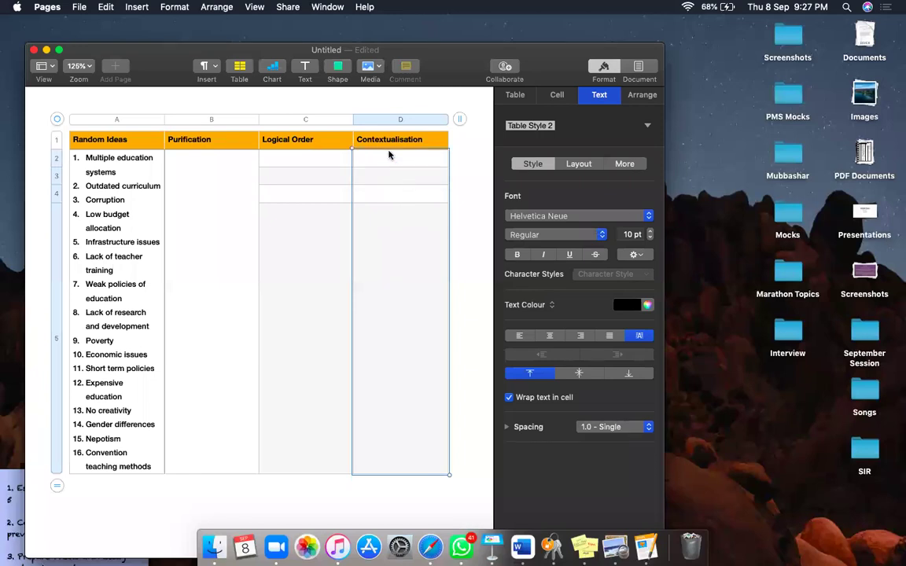
right_click(399, 229)
left_click(423, 383)
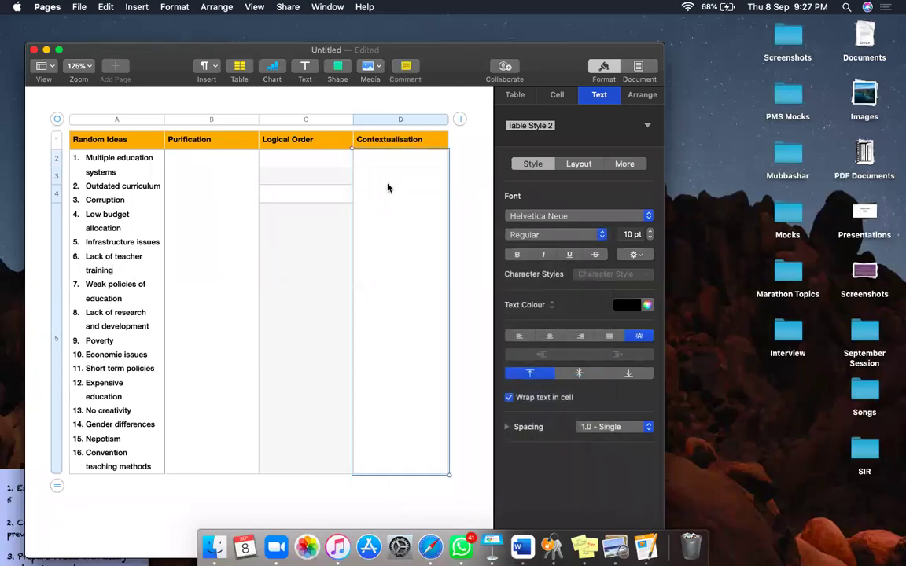
- Merge all the empty cells below the Logical Order header into one cell
left_click(339, 208)
left_click_drag(331, 209, 311, 165)
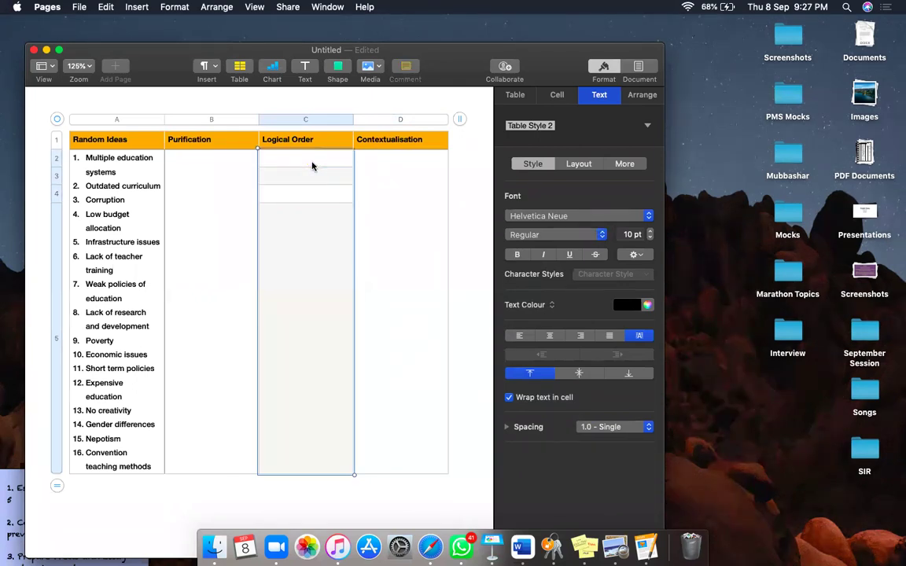
right_click(305, 232)
left_click(334, 383)
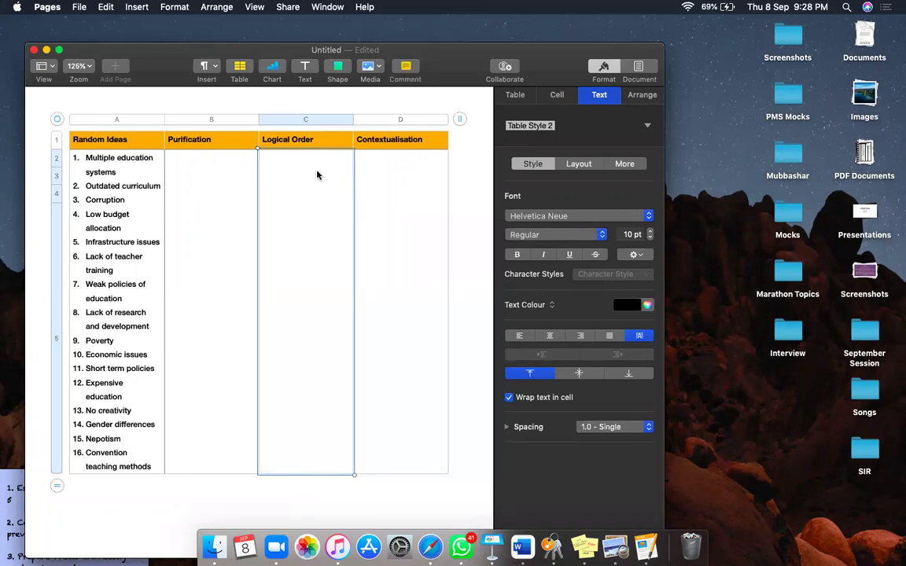
- Start a numbered list in the Logical Order cell with "Outdated syllabus" as item 1
left_click(296, 176)
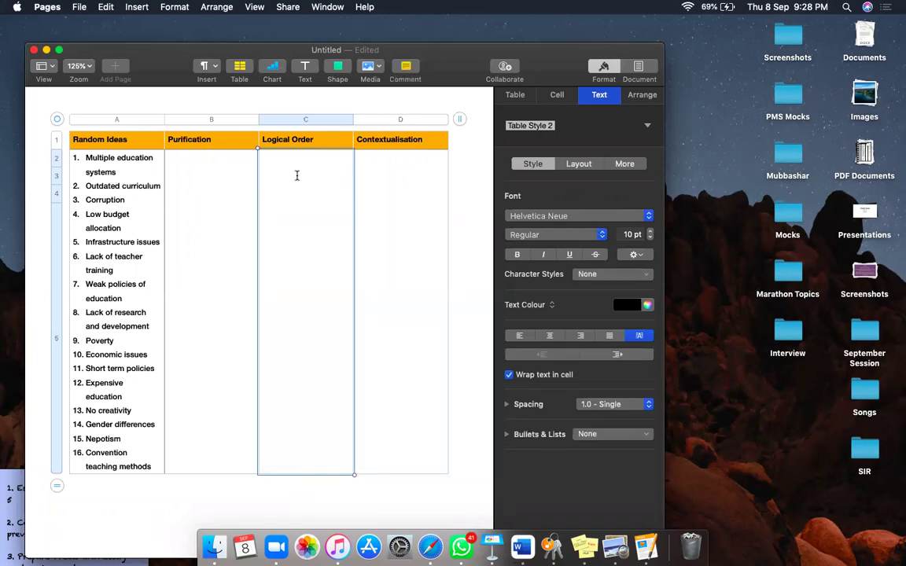
type("1. outda")
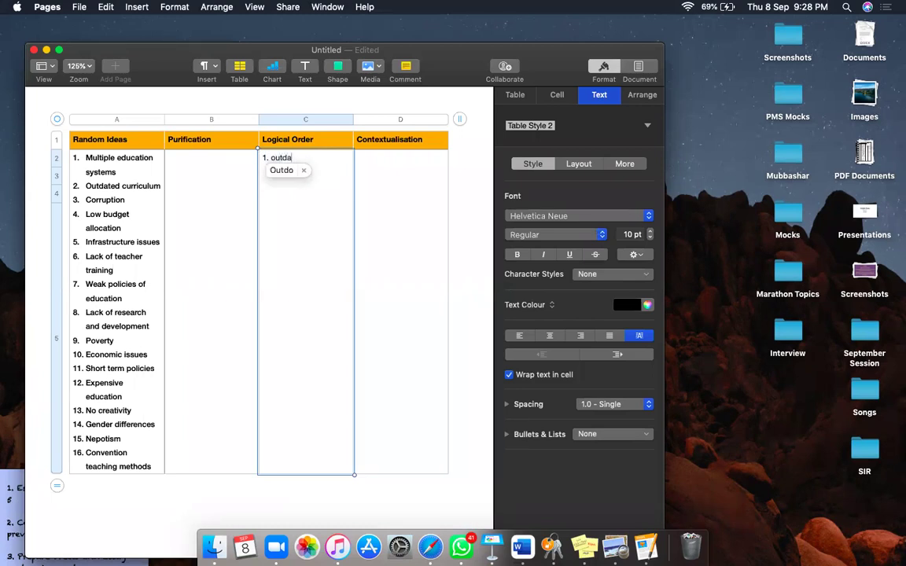
type("ted stlla")
key("BackSpace")
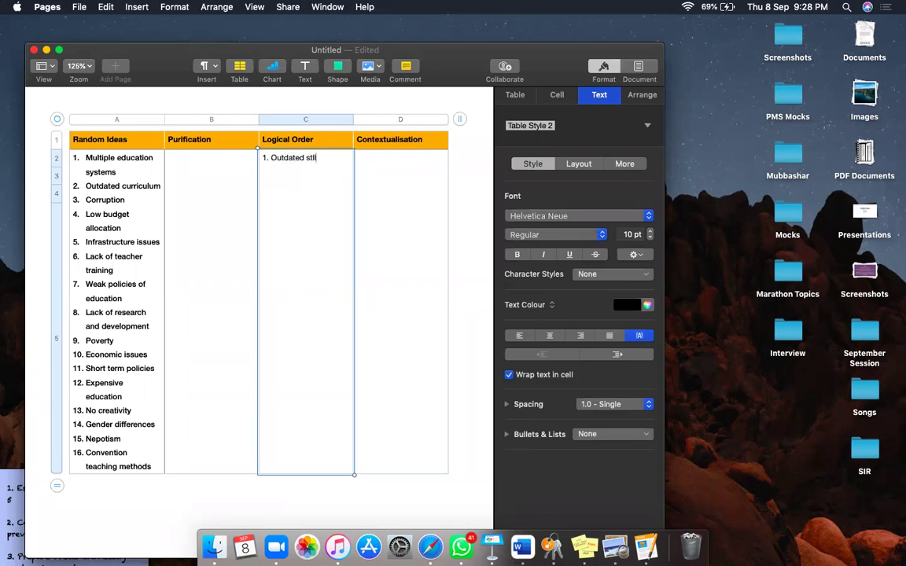
type("abus")
key("Return")
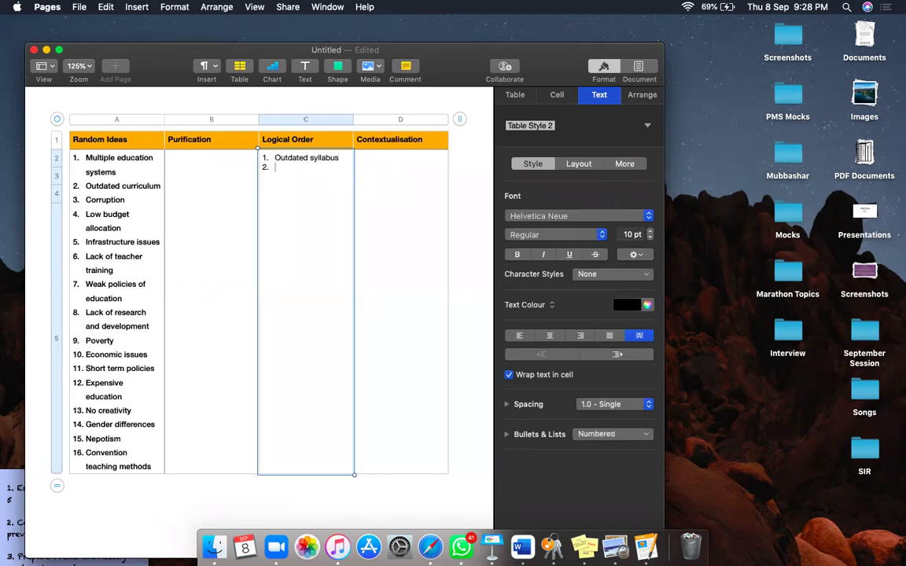
- Try to add blank lines in the page header above the table, and undo the last few edits
left_click(142, 106)
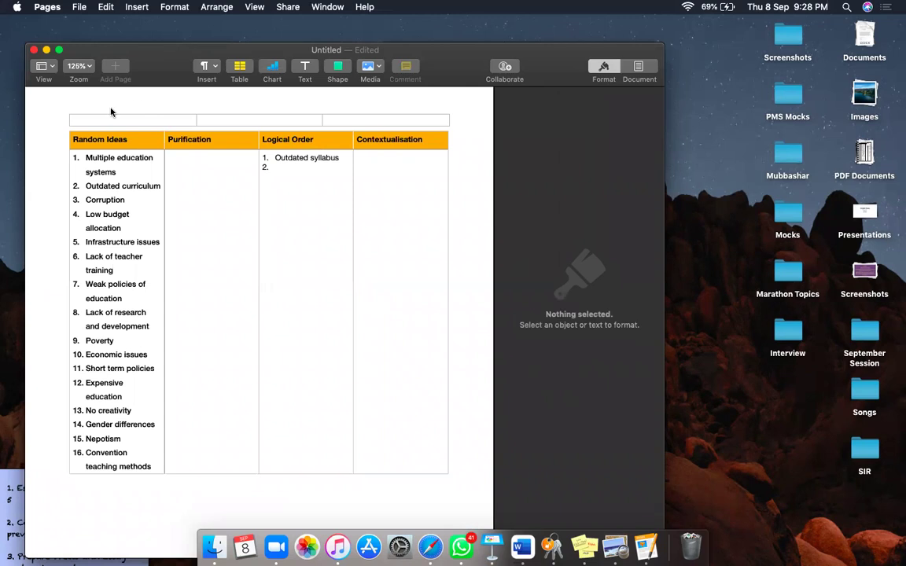
left_click(73, 120)
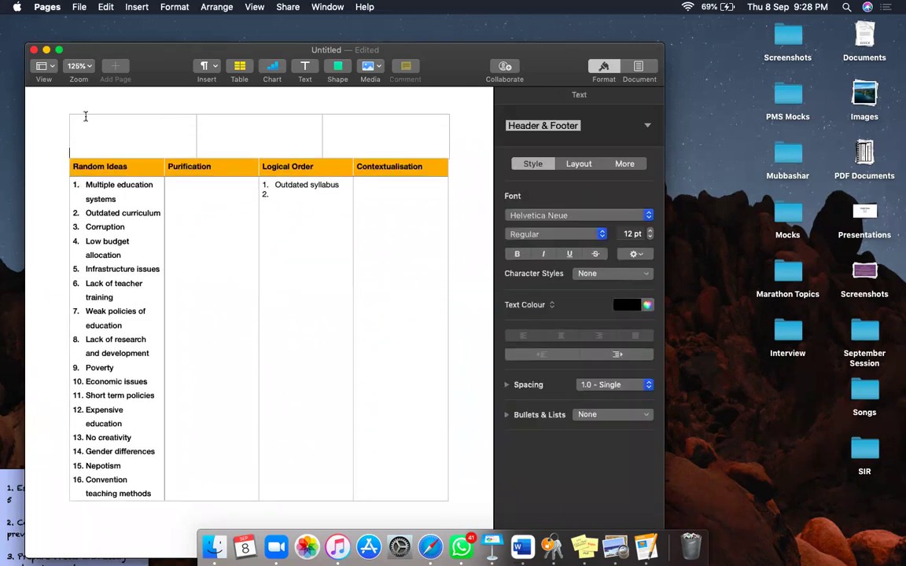
key("super+z")
key("super+z")
key("super+z")
key("super+z")
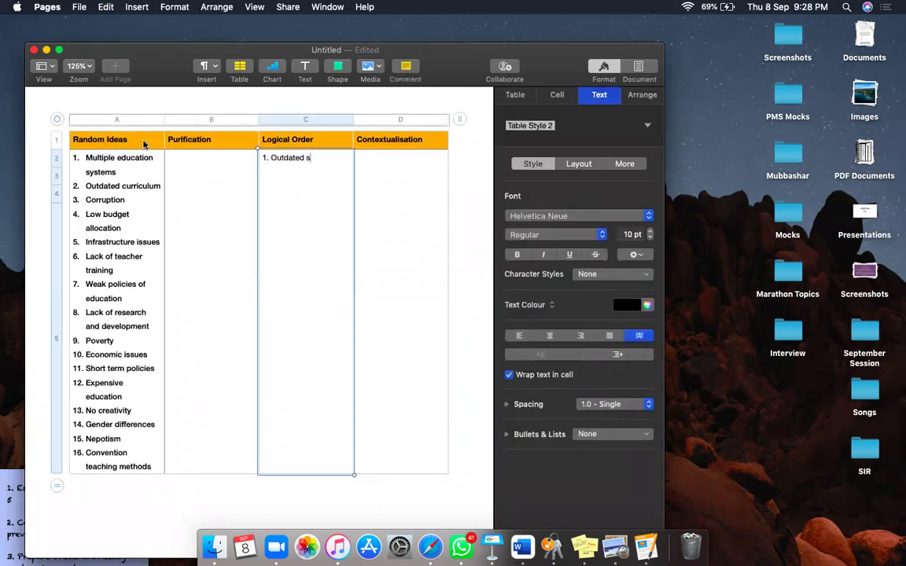
left_click(403, 124)
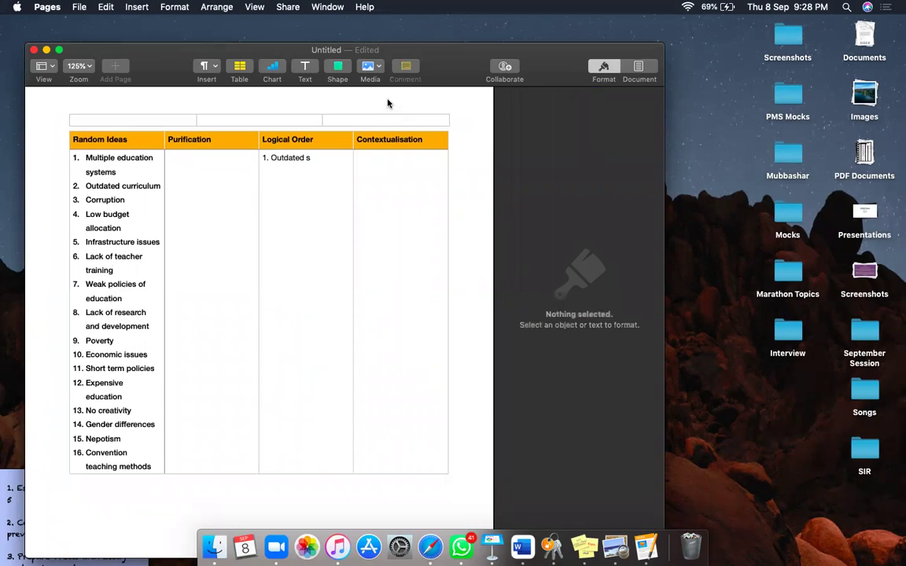
left_click(415, 146)
left_click_drag(379, 159, 443, 187)
left_click(463, 174)
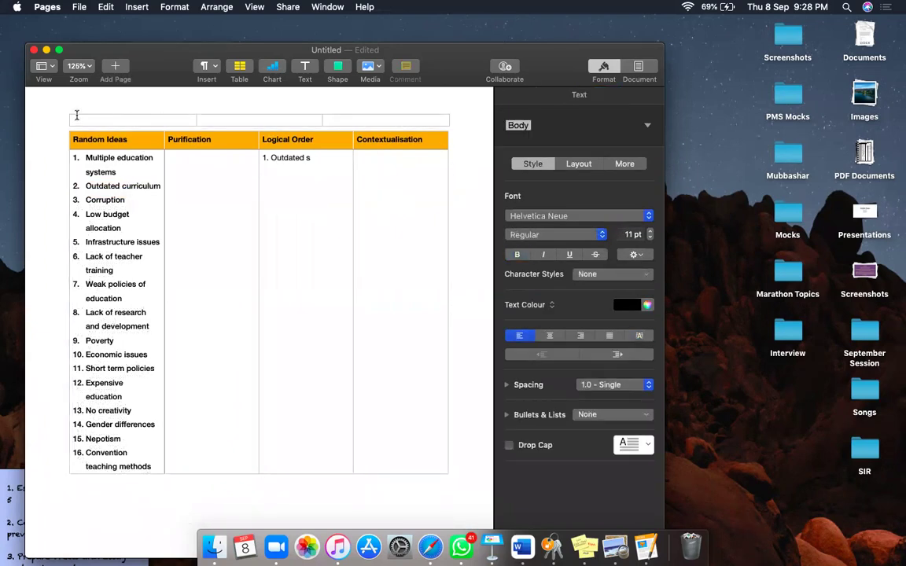
scroll(167, 145, "up", 1)
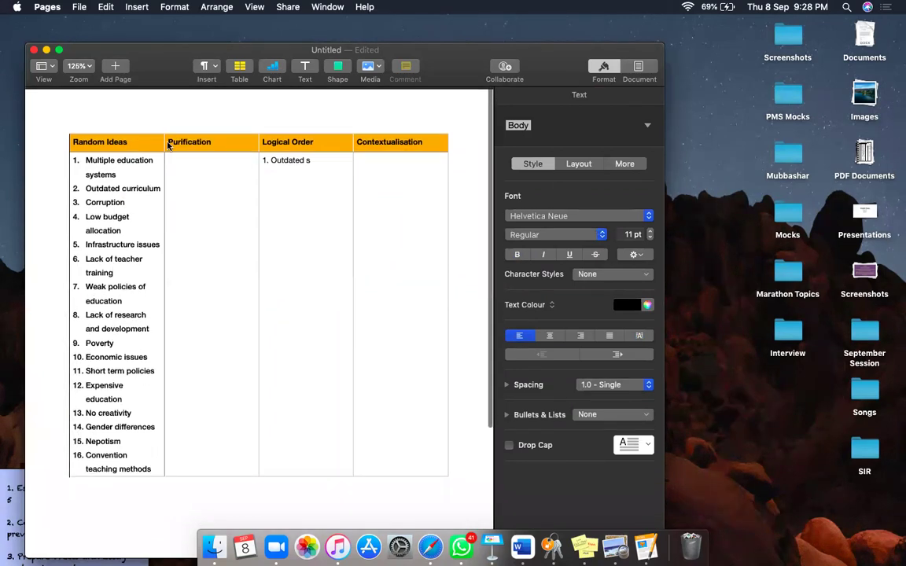
left_click(189, 108)
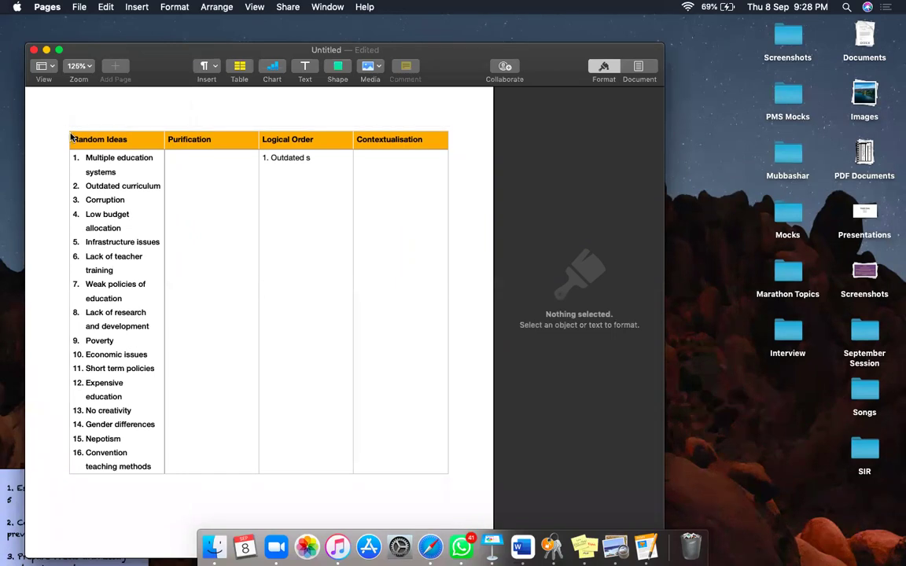
- Try to move the whole table lower on the page
left_click(71, 137)
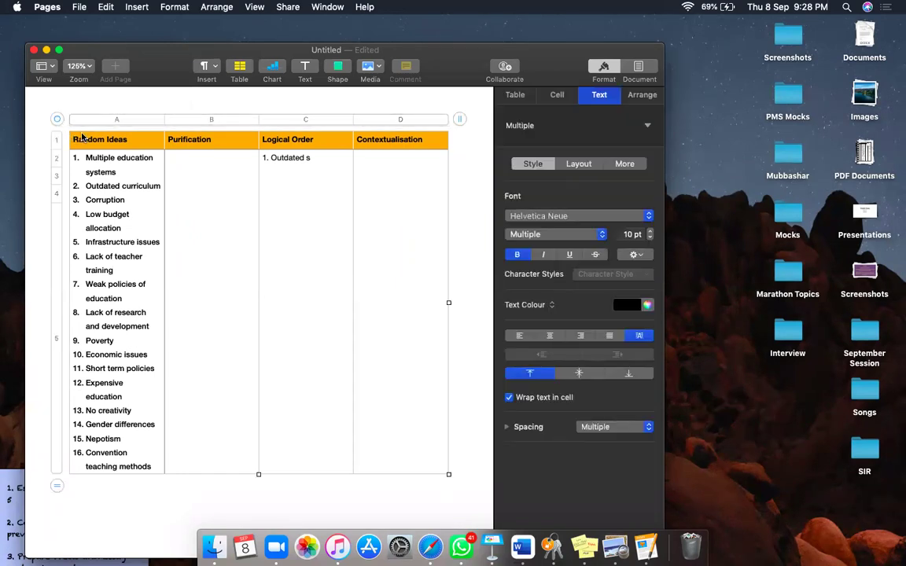
left_click(82, 137)
left_click_drag(57, 119, 54, 192)
left_click(470, 194)
scroll(471, 194, "down", 5)
scroll(467, 163, "up", 5)
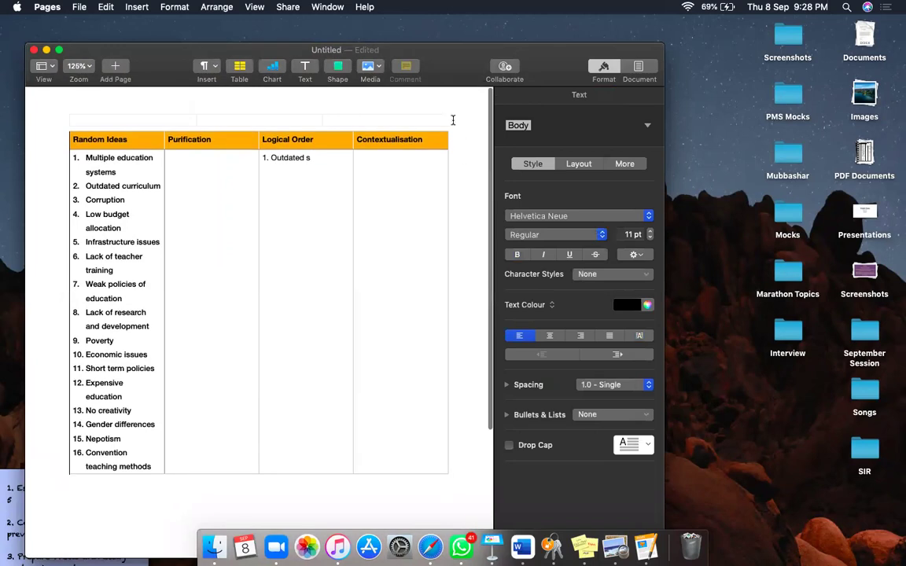
right_click(330, 107)
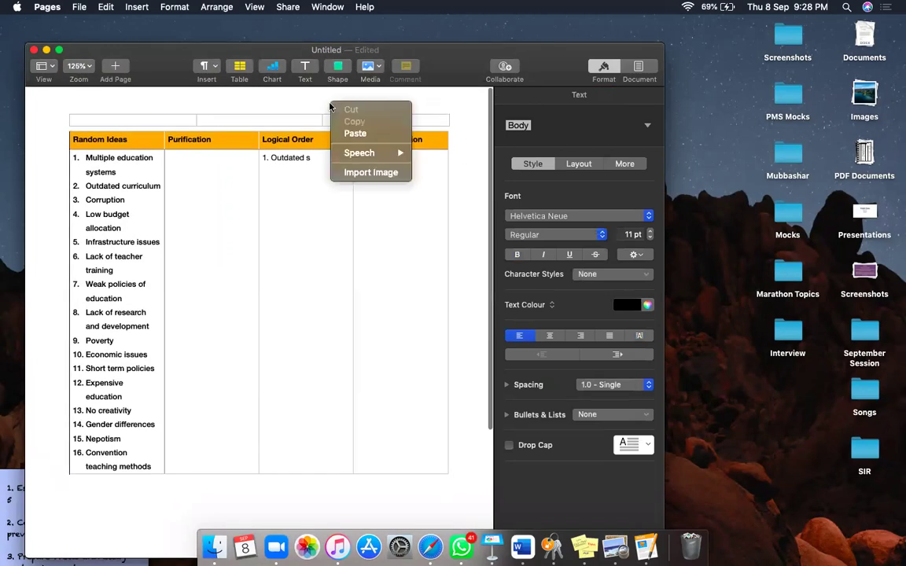
left_click(275, 120)
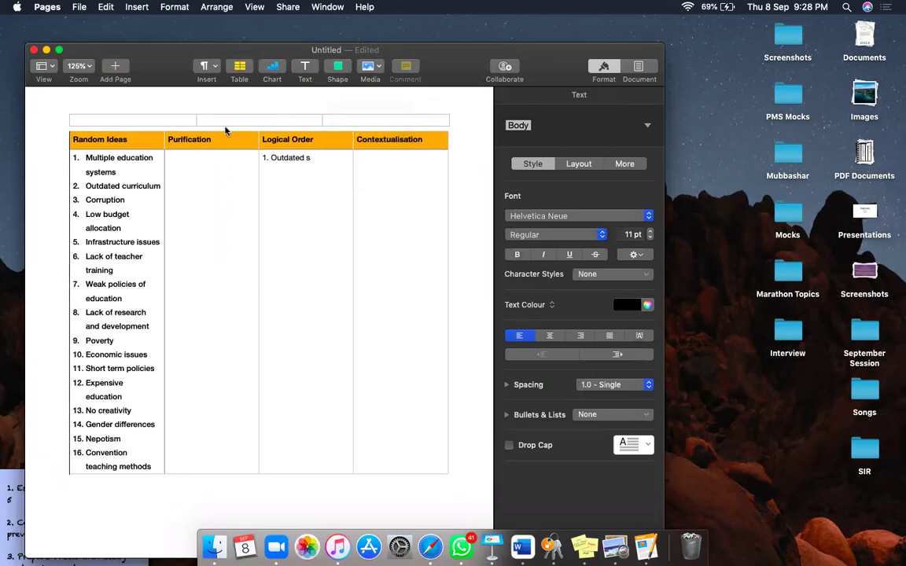
left_click(176, 123)
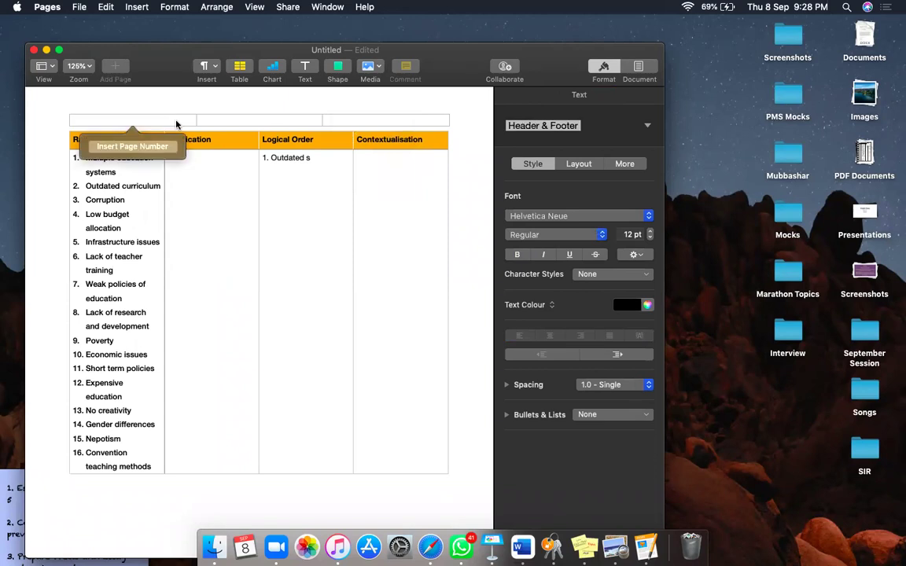
left_click(481, 206)
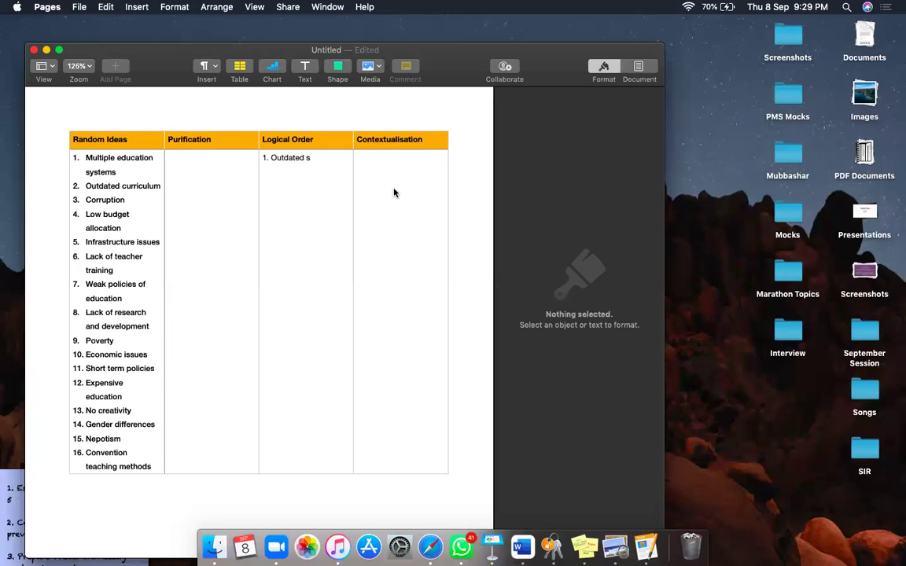
- Complete item 1 in the Logical Order cell so it reads "Outdated syllabus."
left_click(322, 163)
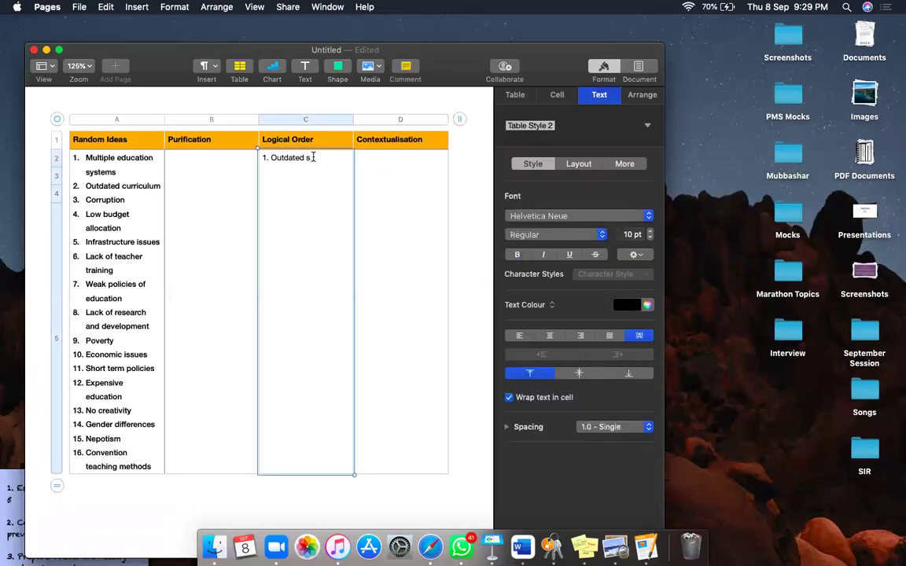
left_click(314, 157)
type("yll")
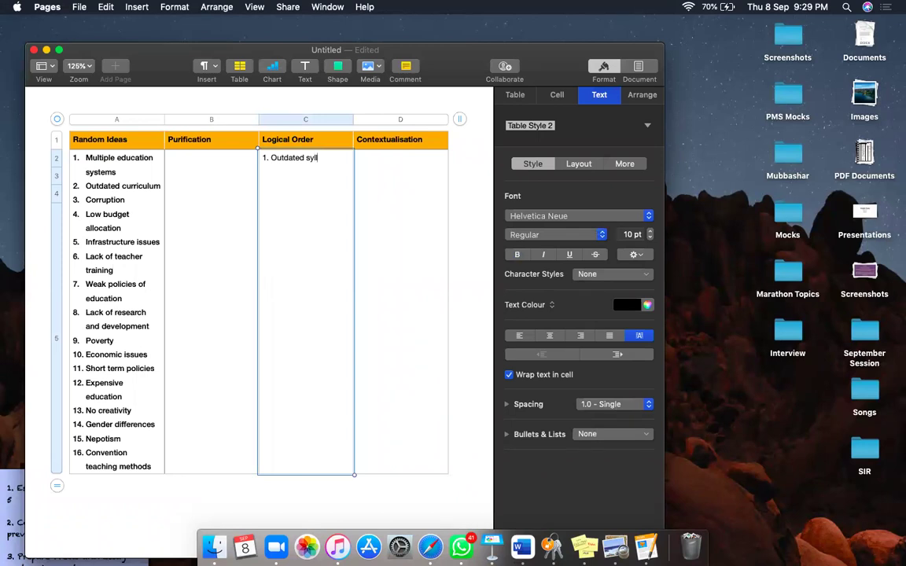
type("abus.")
- Start a numbered list in the Contextualisation cell with "Outdated syllabus did not allow Pakistan to have a quality education system." and begin item 2
left_click(402, 174)
type("1. out")
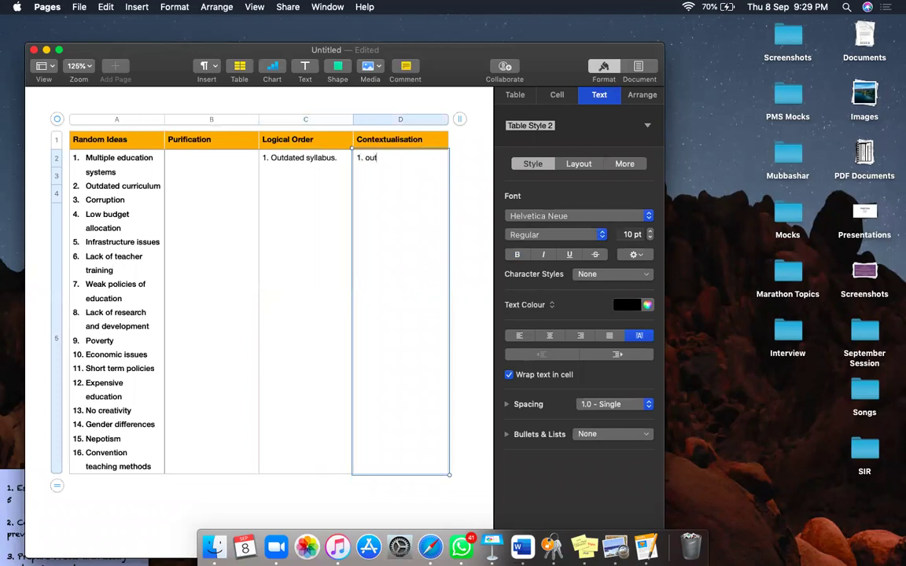
type("dated syllabus did not allo")
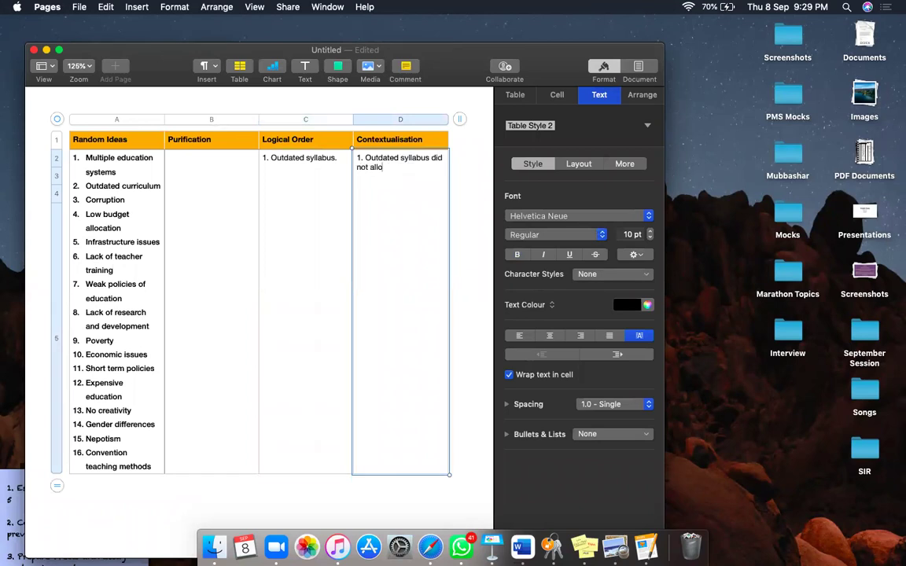
type("w Pakistan to have a quality education system.")
key("Return")
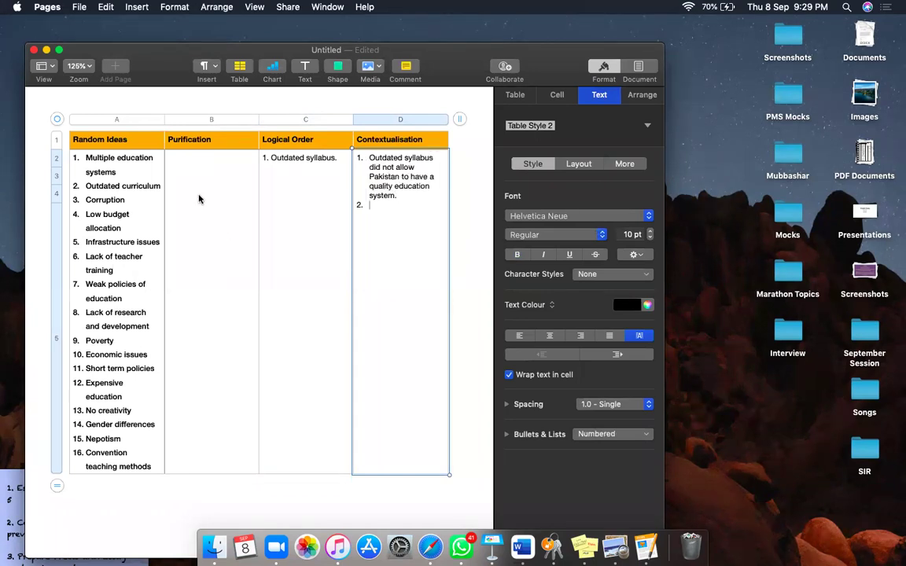
- Add "Low budget allocation" as item 2 of the Logical Order list and select that item's text
left_click(343, 164)
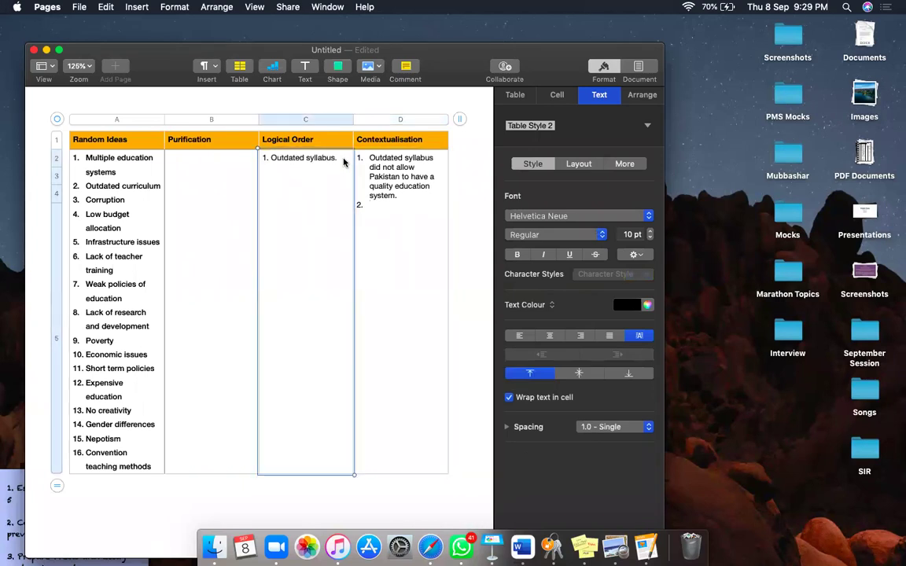
left_click(343, 158)
key("Return")
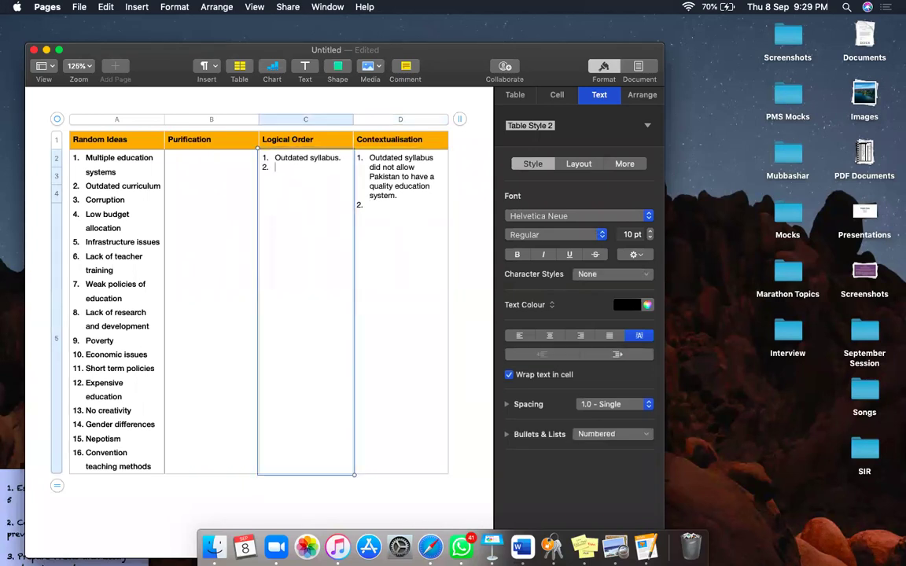
type("Low budget allocat")
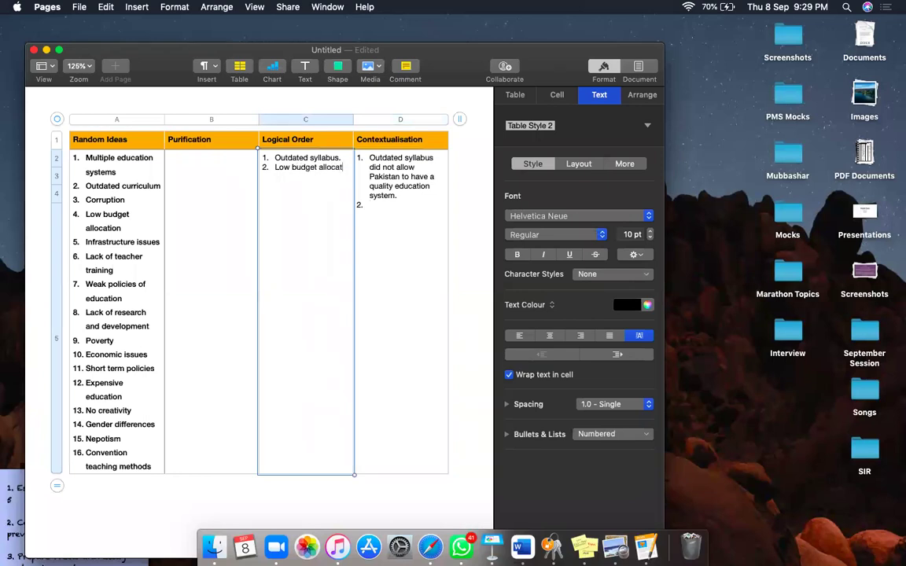
type("ion")
triple_click(293, 167)
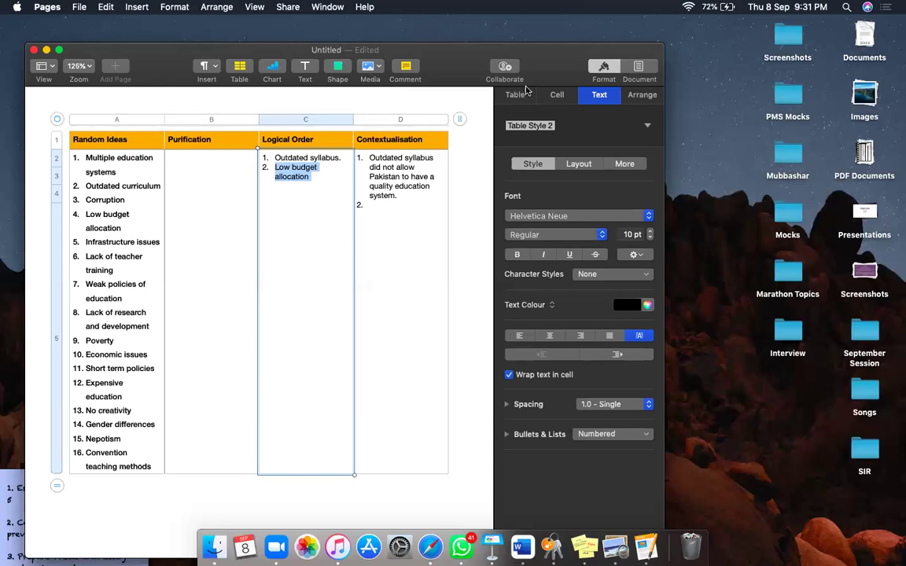
- Widen the document window on both sides to nearly the full width of the screen
left_click_drag(665, 334, 905, 334)
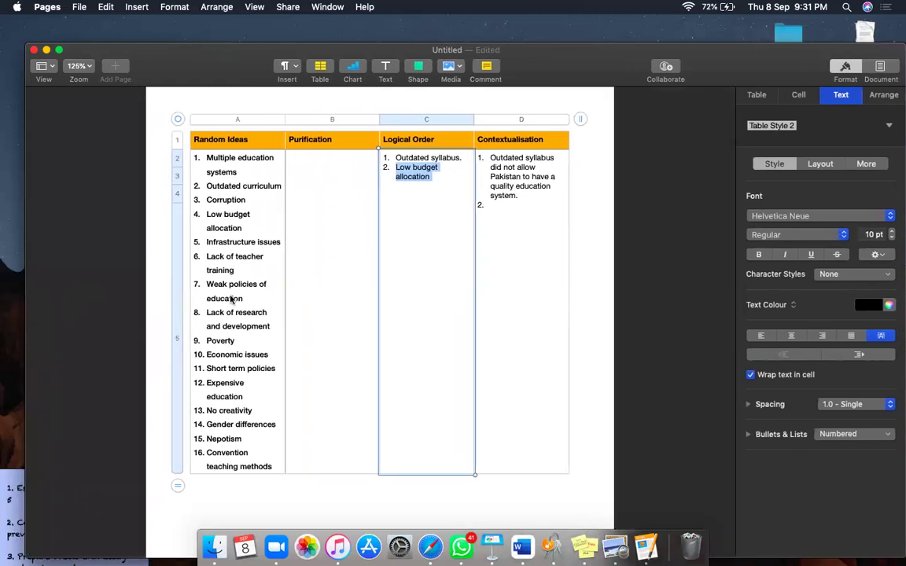
left_click_drag(26, 258, 8, 253)
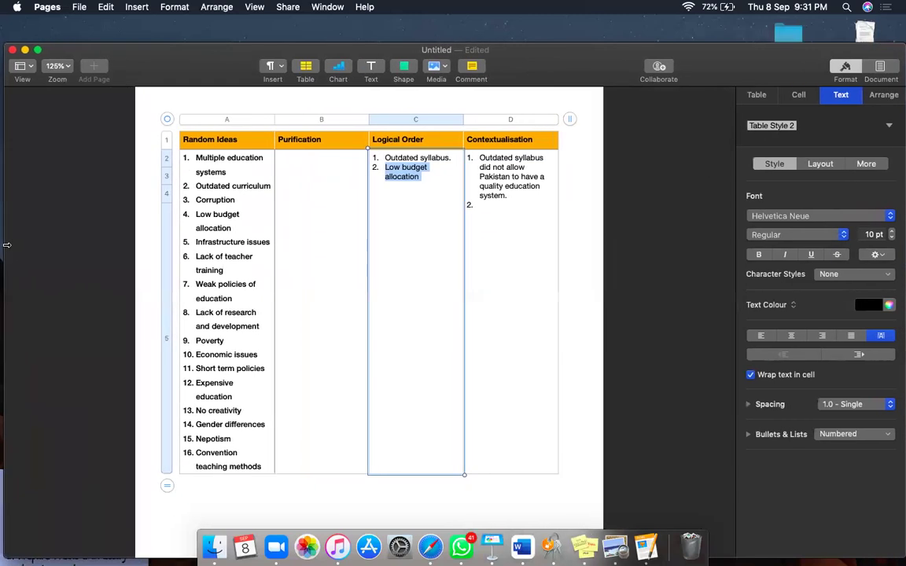